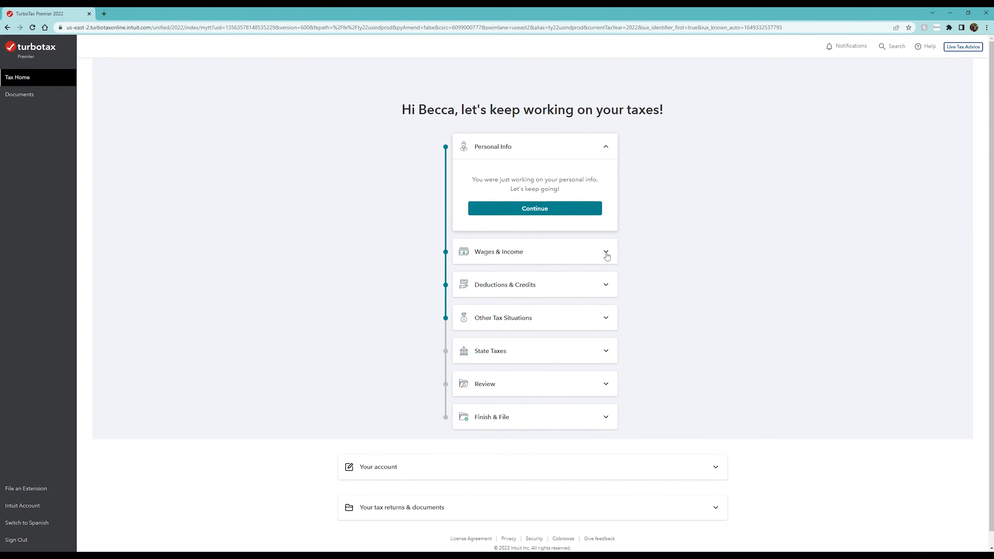
Start the self-employment income and expenses section under Wages & Income and confirm having self-employment income or expenses.
left_click(607, 253)
left_click(533, 250)
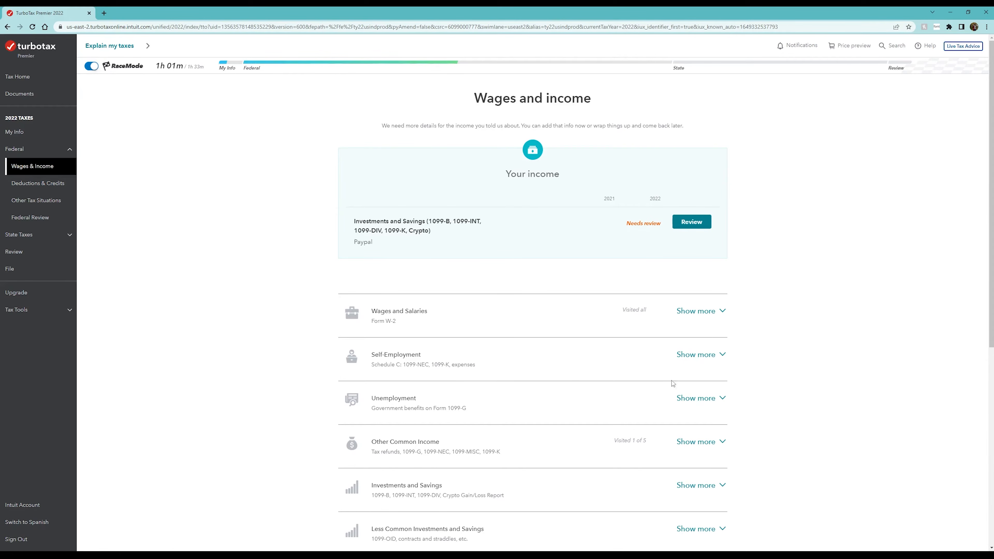
left_click(704, 356)
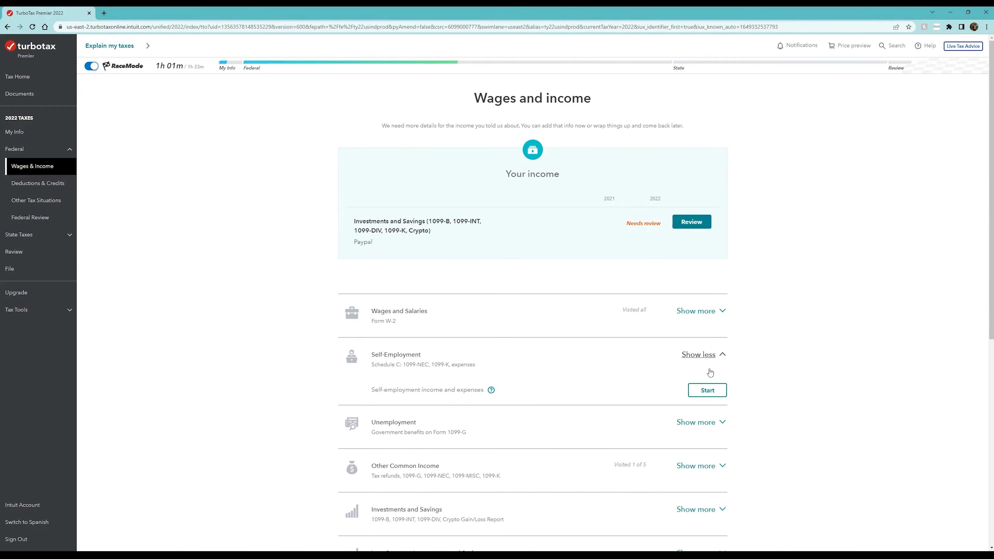
left_click(714, 390)
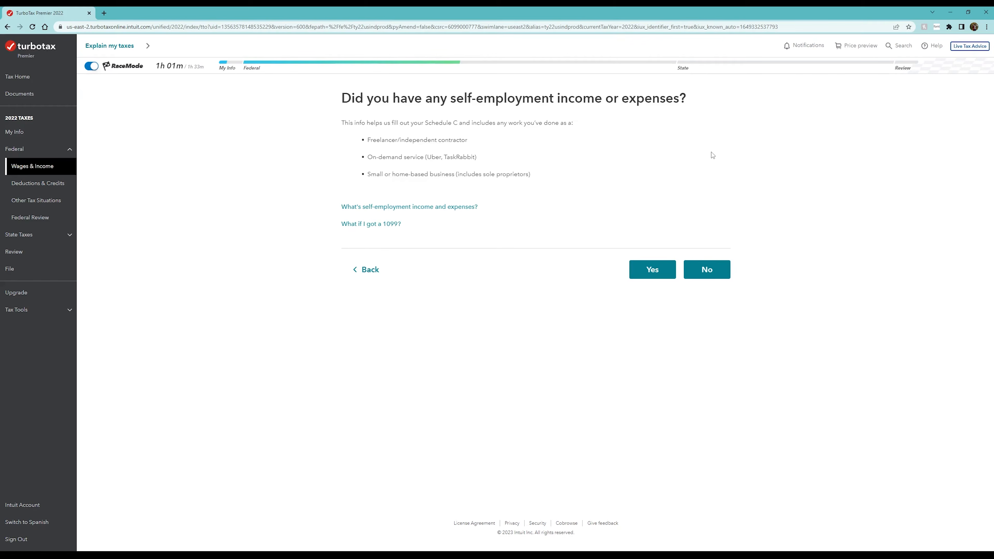
left_click(640, 263)
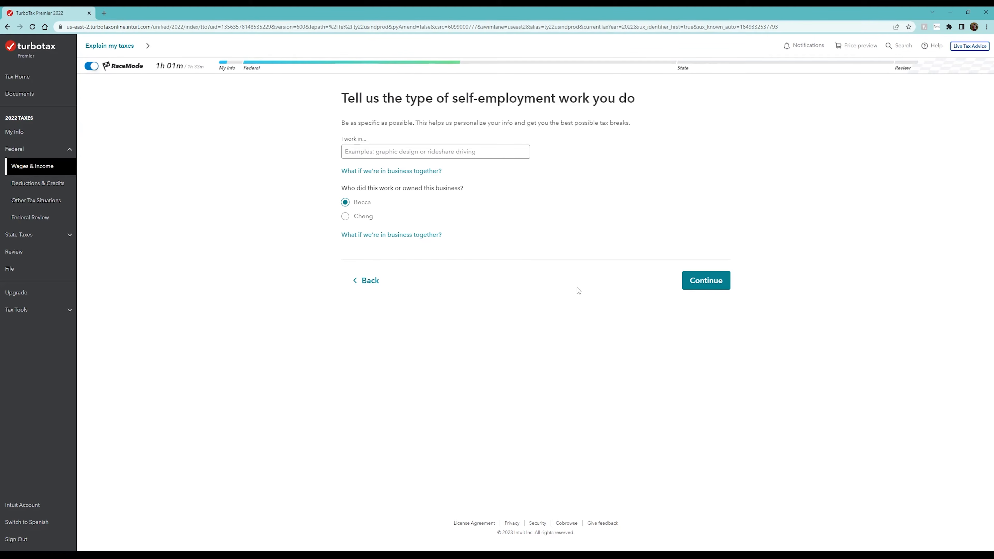
Enter the self-employment work as Youtube Content Creation and classify it as Videography.
left_click(487, 153)
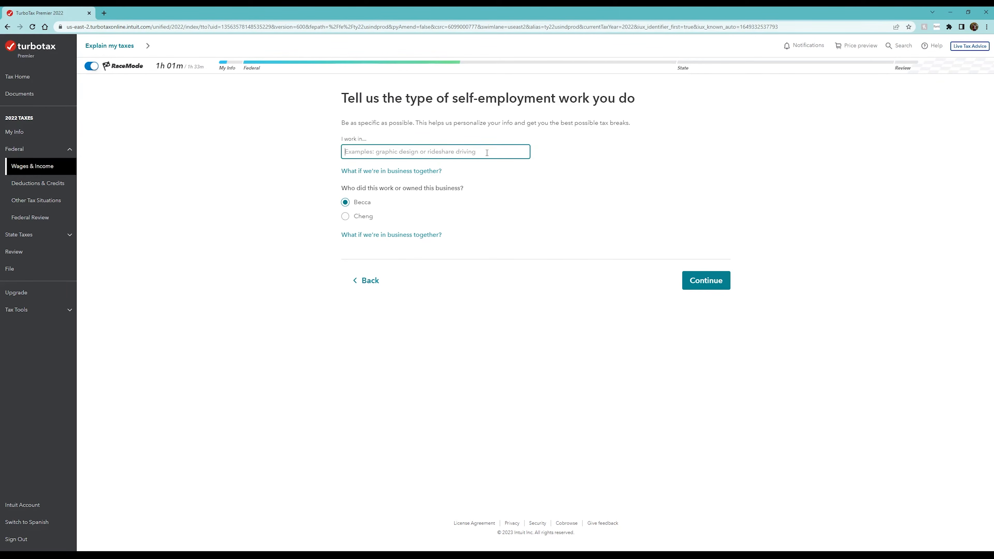
type("Youtube Content Creation")
left_click(719, 287)
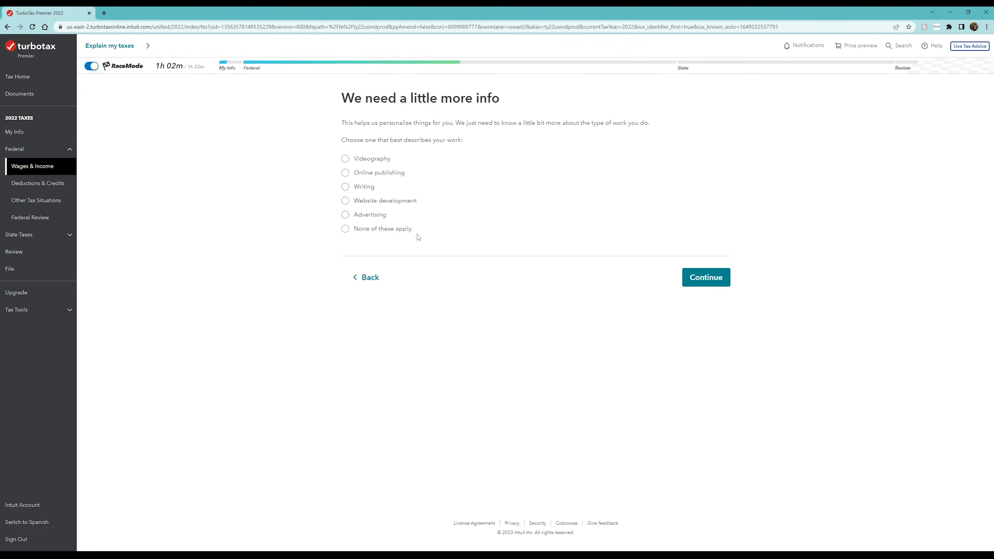
left_click(381, 161)
left_click(718, 281)
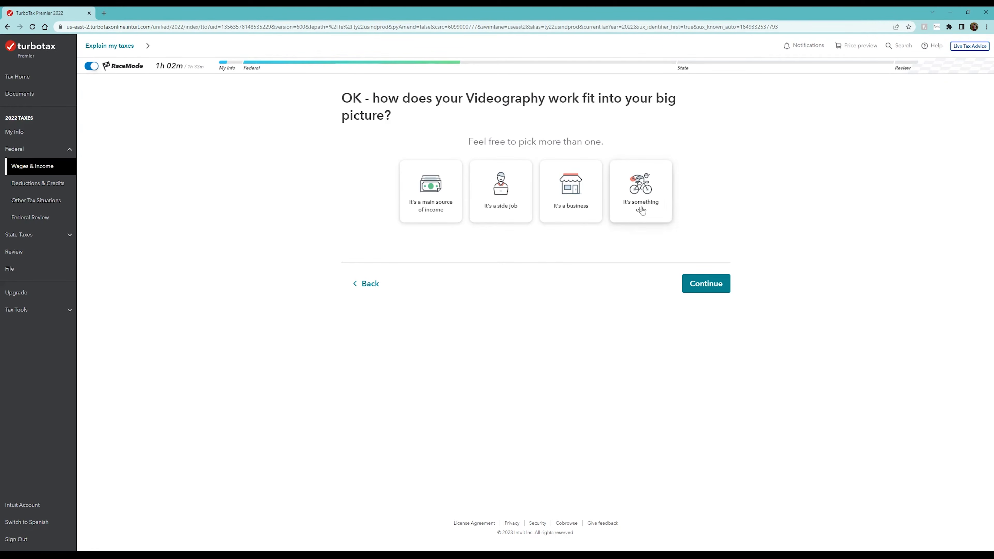
Describe the Videography work as a side job that was neither started nor stopped in 2022.
left_click(515, 201)
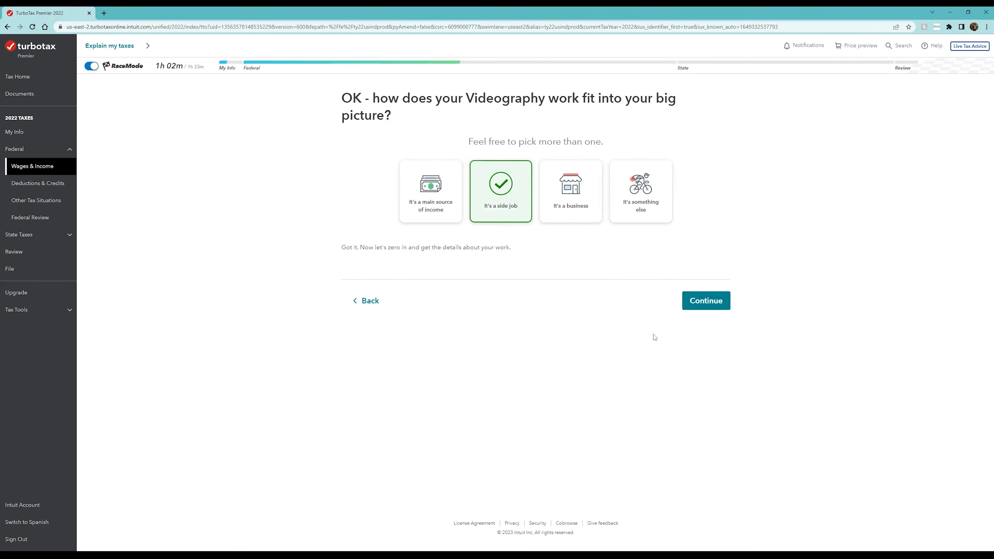
left_click(717, 306)
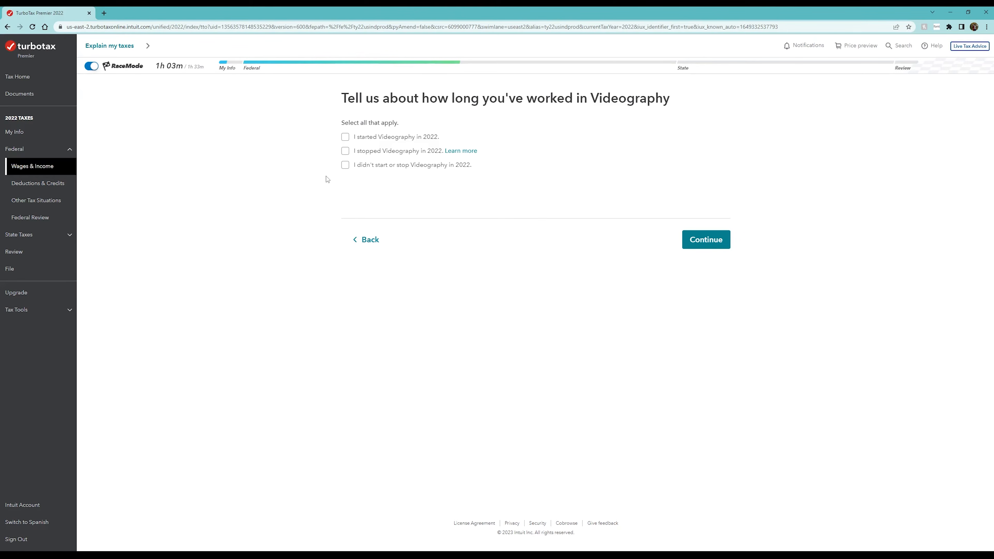
left_click(412, 169)
left_click(724, 243)
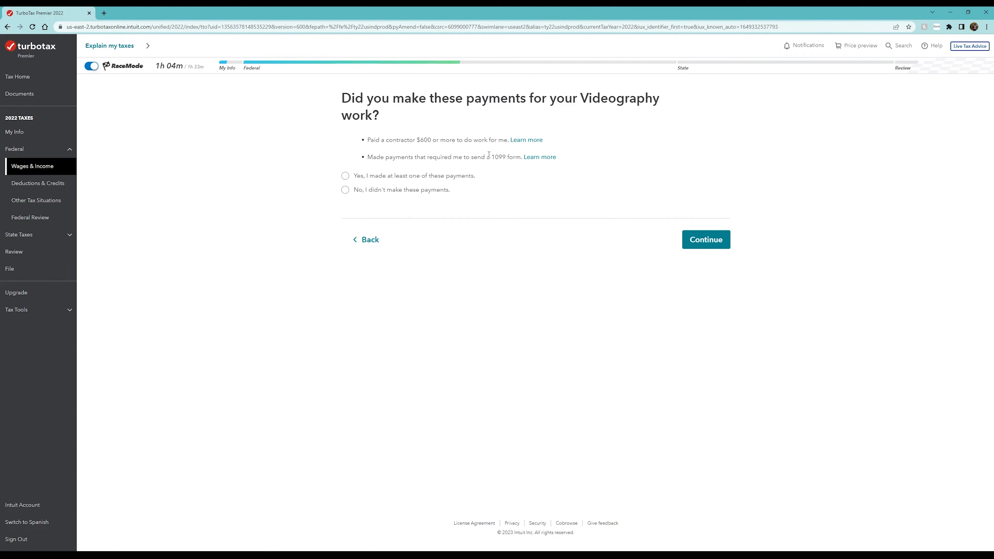
Declare that no contractor or 1099-related payments were made and that none of the less common situations apply.
left_click(407, 191)
left_click(722, 245)
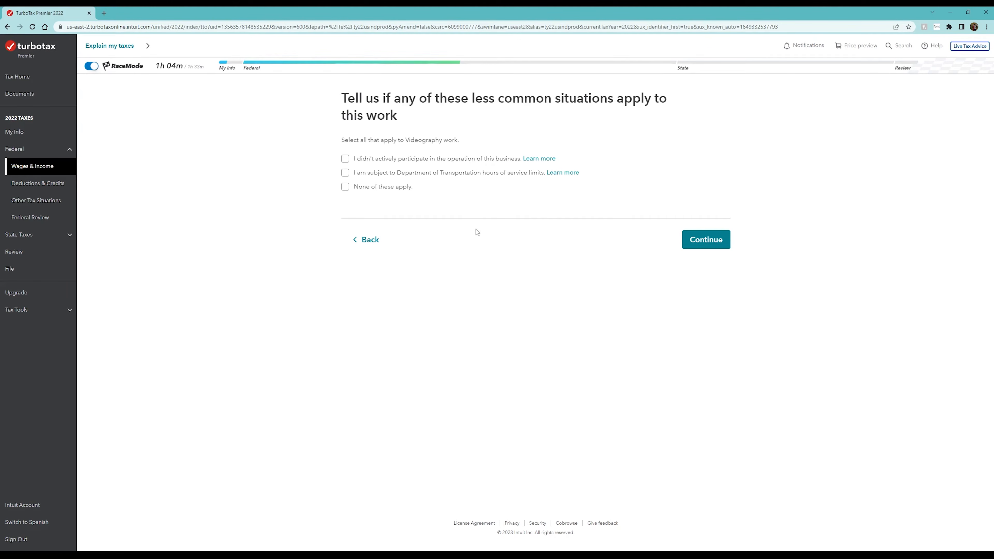
left_click(406, 192)
left_click(715, 239)
Review the Videography work summary, including the prefilled business details, and accept it as correct.
scroll(576, 318, "down", 2)
scroll(576, 320, "down", 4)
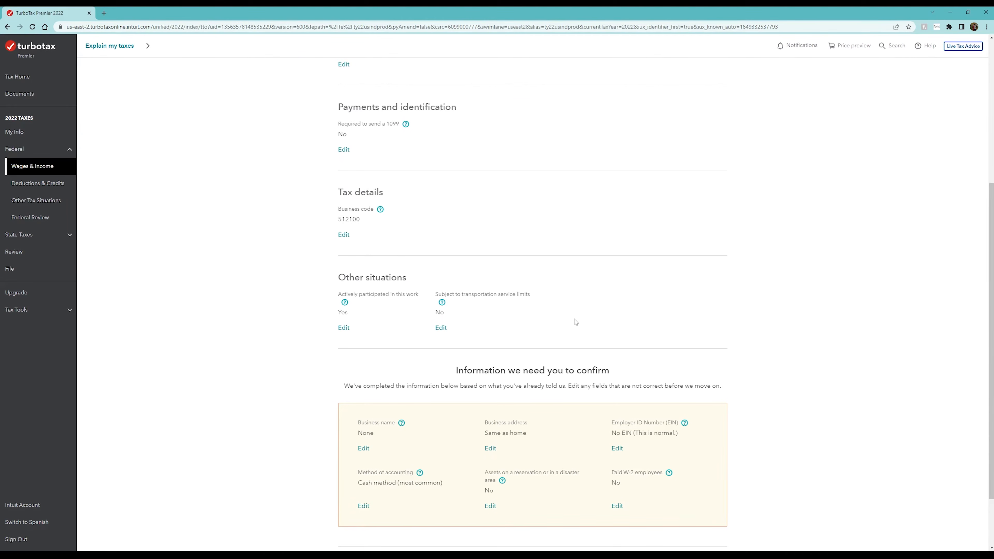
scroll(576, 322, "down", 2)
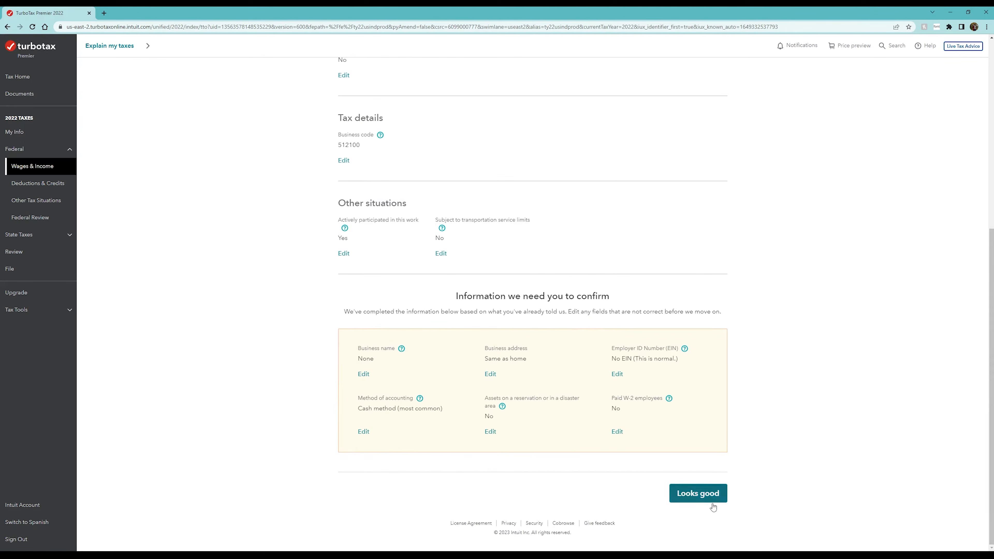
left_click(712, 495)
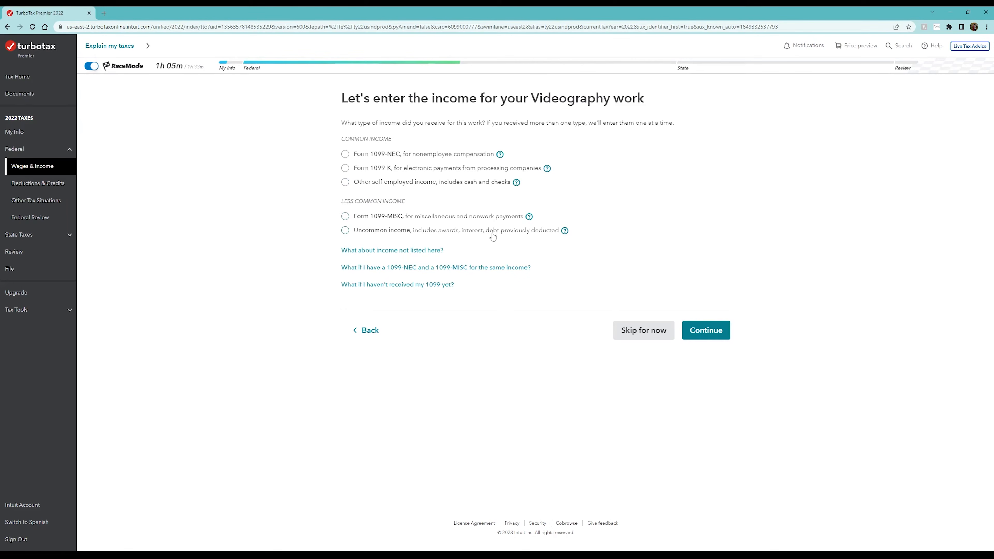
Choose other self-employed income for the Videography work and enter Cash income of $500.
left_click(358, 188)
left_click(707, 340)
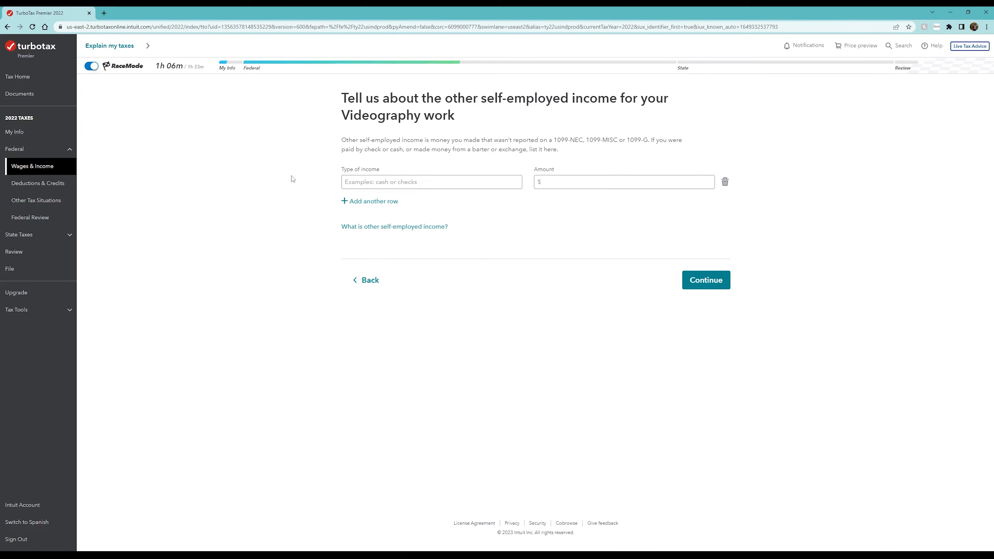
left_click(343, 178)
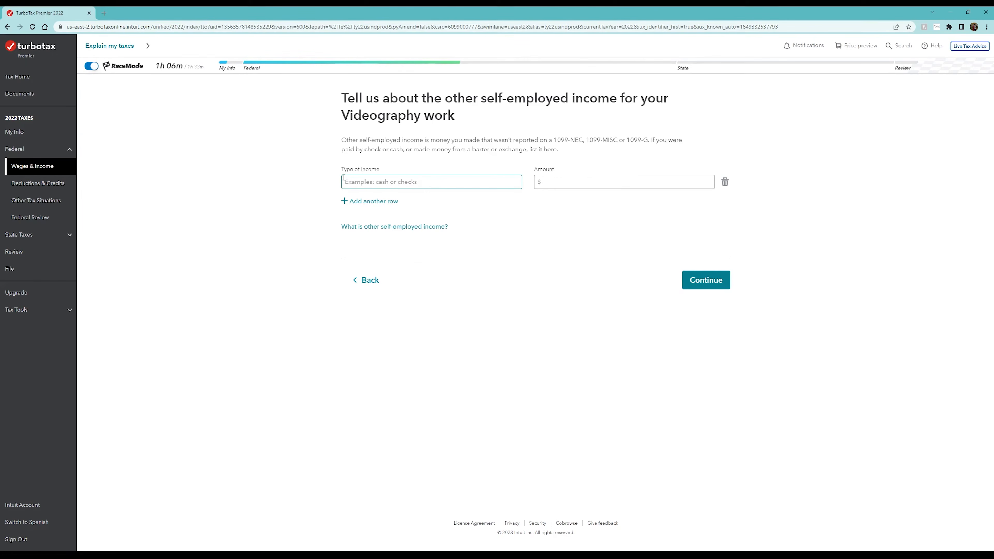
left_click(424, 181)
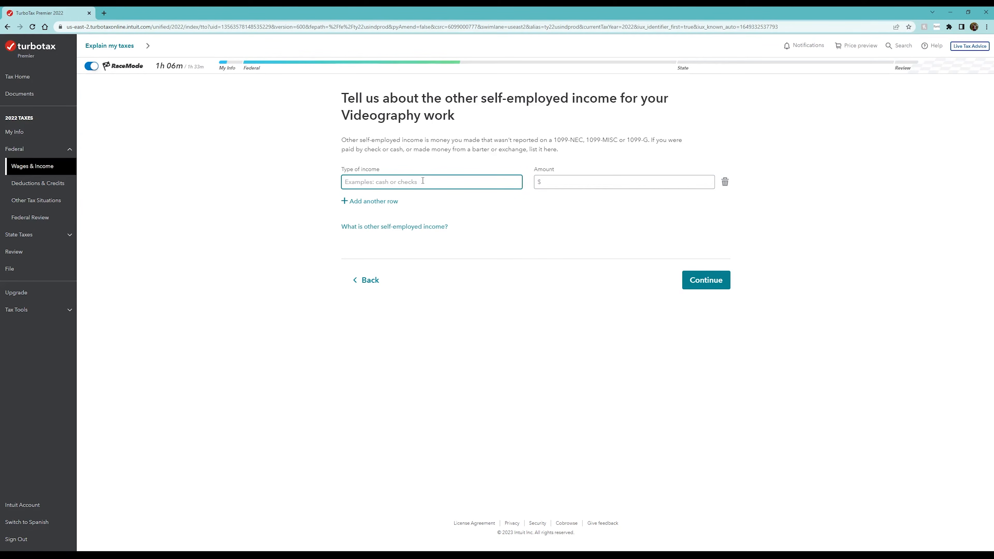
type("Cash")
key("Tab")
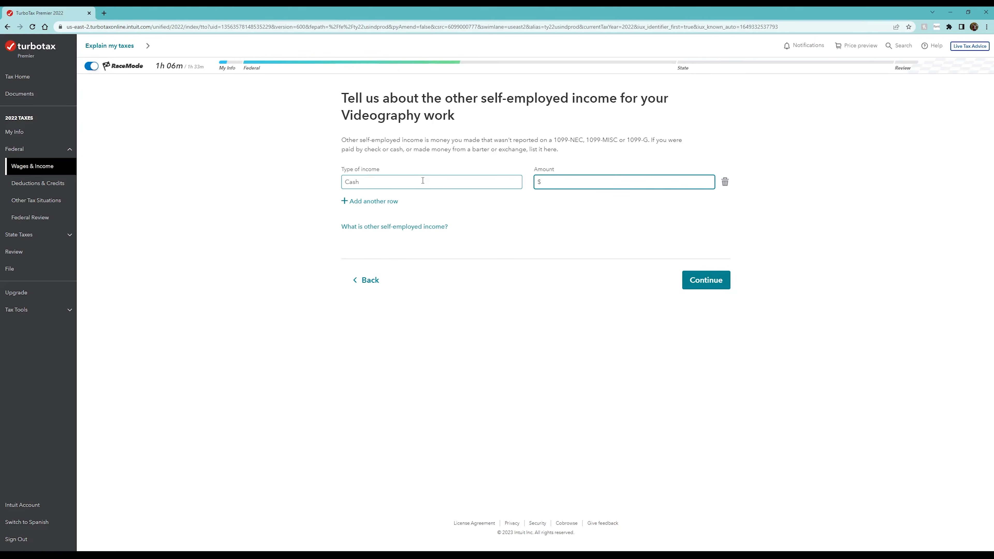
type("500")
Add a second income row for Check with an amount of $600 and submit the income.
left_click(392, 202)
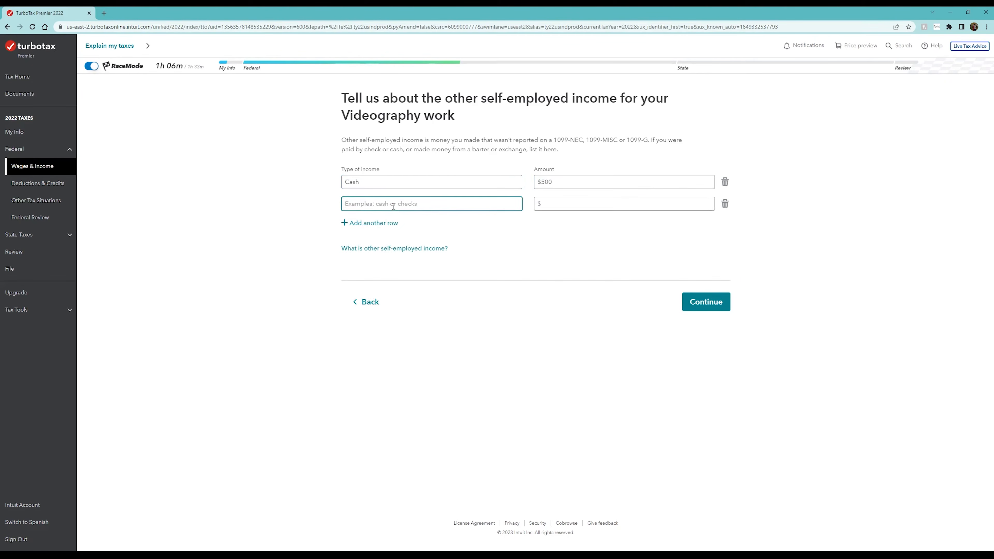
type("Check")
key("Tab")
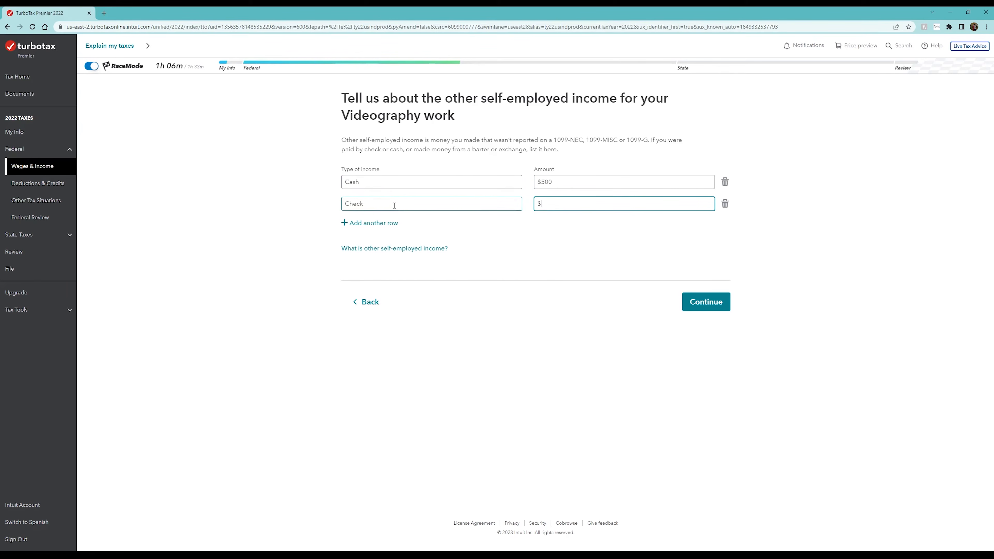
type("600")
left_click(594, 314)
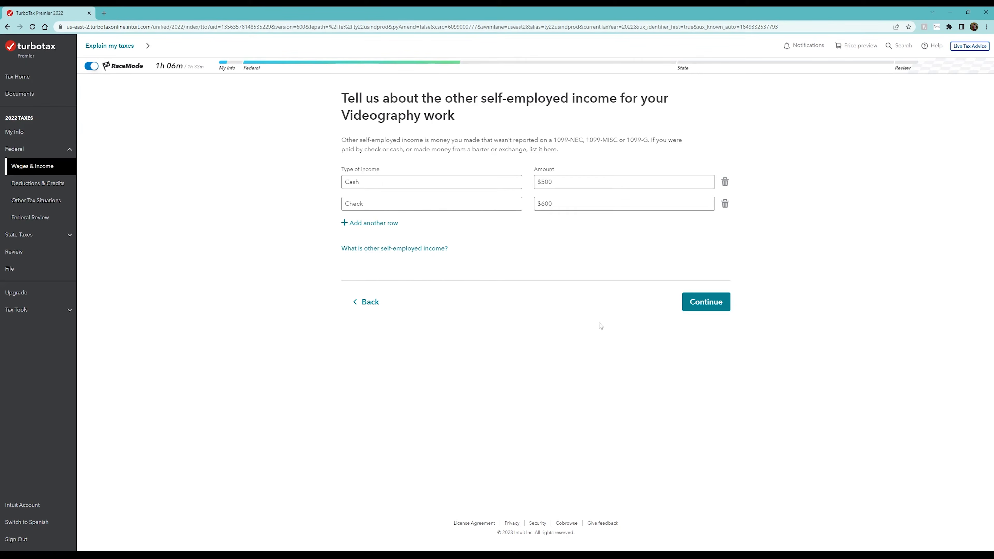
left_click(707, 302)
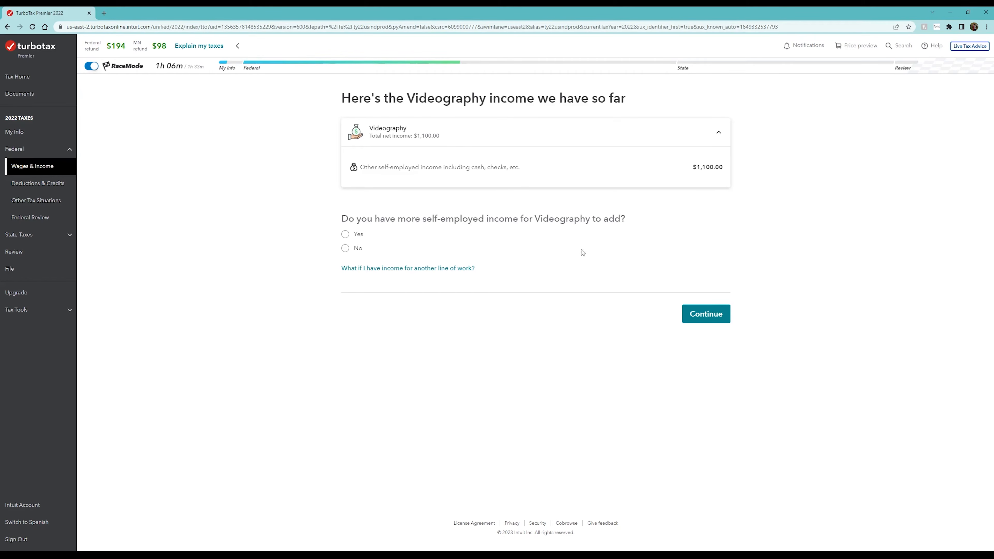
Answer that there is no more self-employed income to add for Videography and proceed.
left_click(345, 248)
left_click(706, 315)
left_click(706, 324)
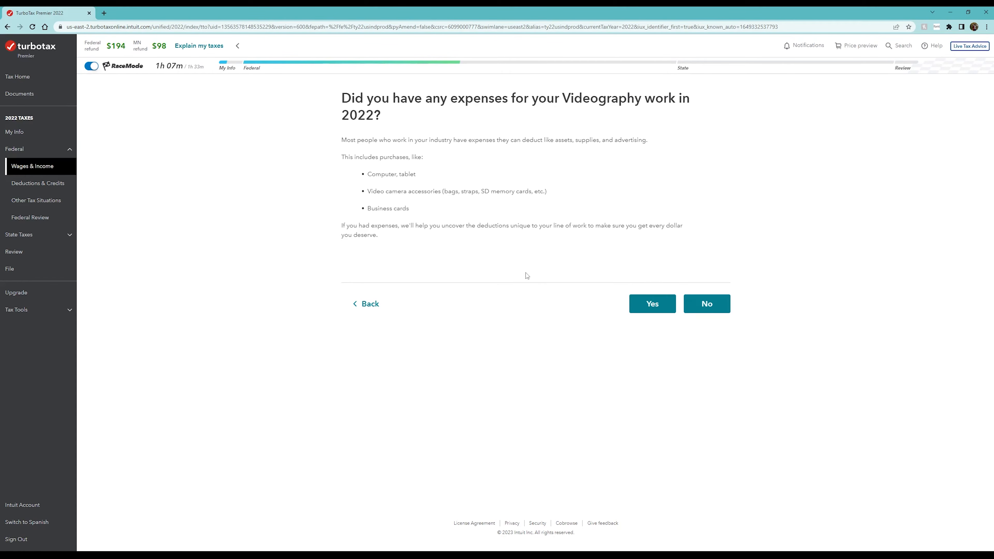
Confirm having Videography expenses in 2022 and upgrade to TurboTax Self-Employed.
left_click(646, 310)
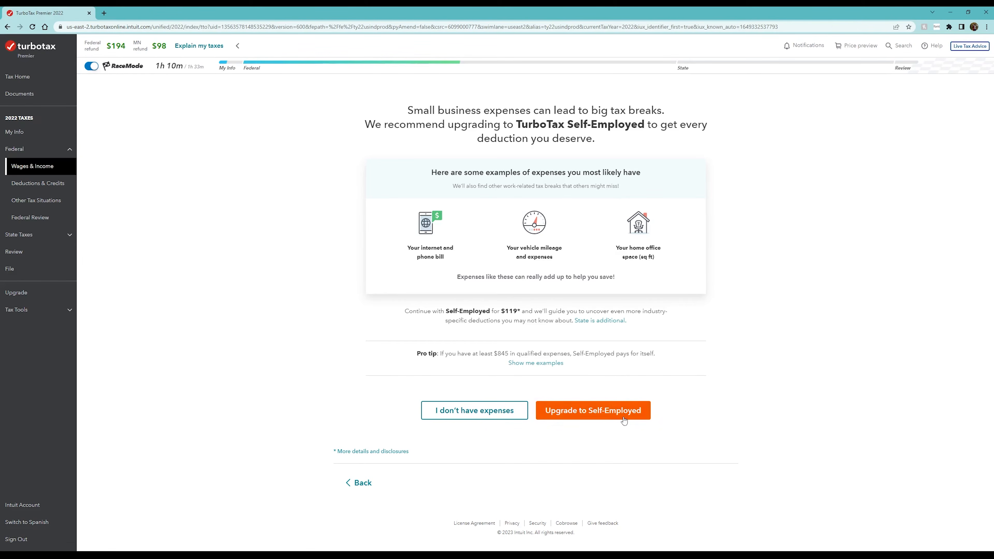
left_click(614, 415)
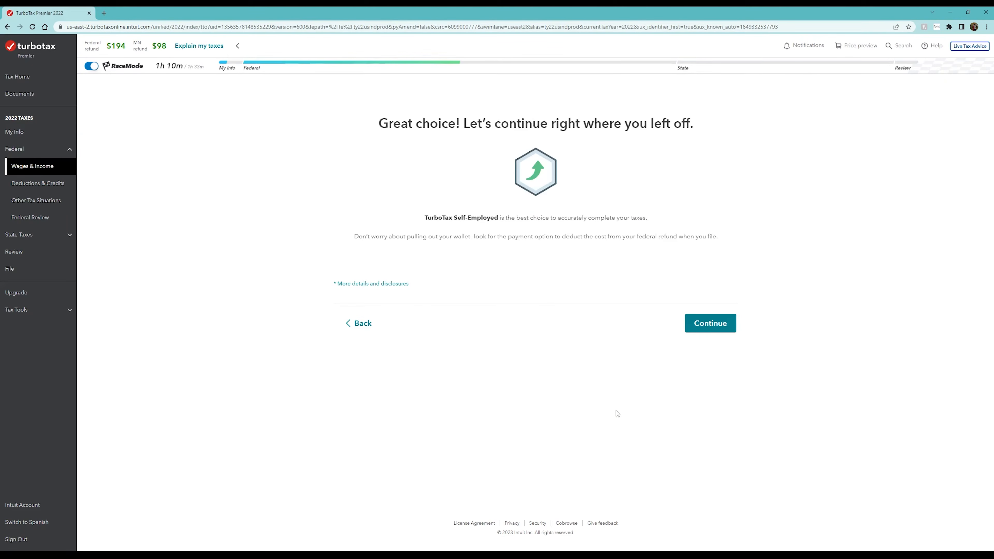
left_click(709, 327)
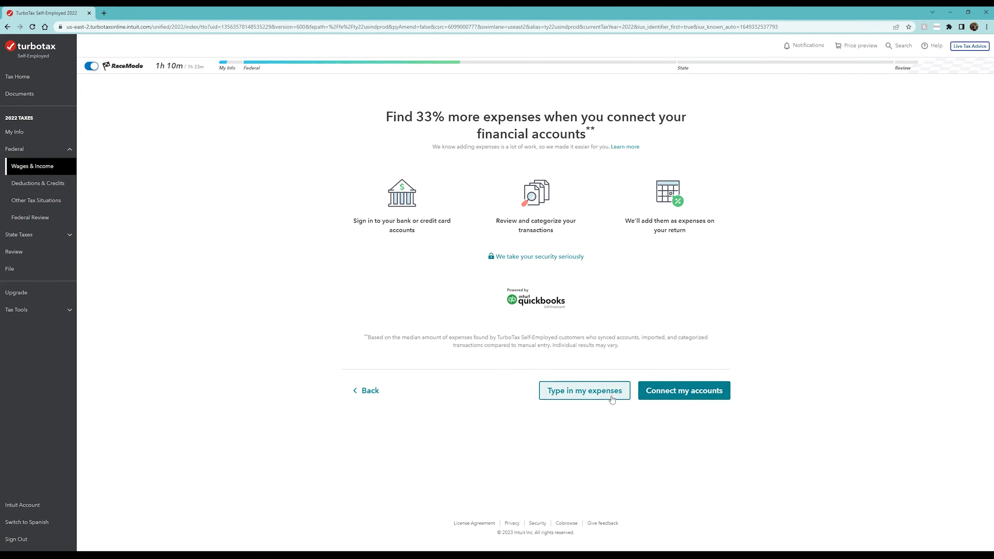
Choose to type in the expenses manually, giving confidence in finding them all as the reason, and start gathering them.
left_click(573, 393)
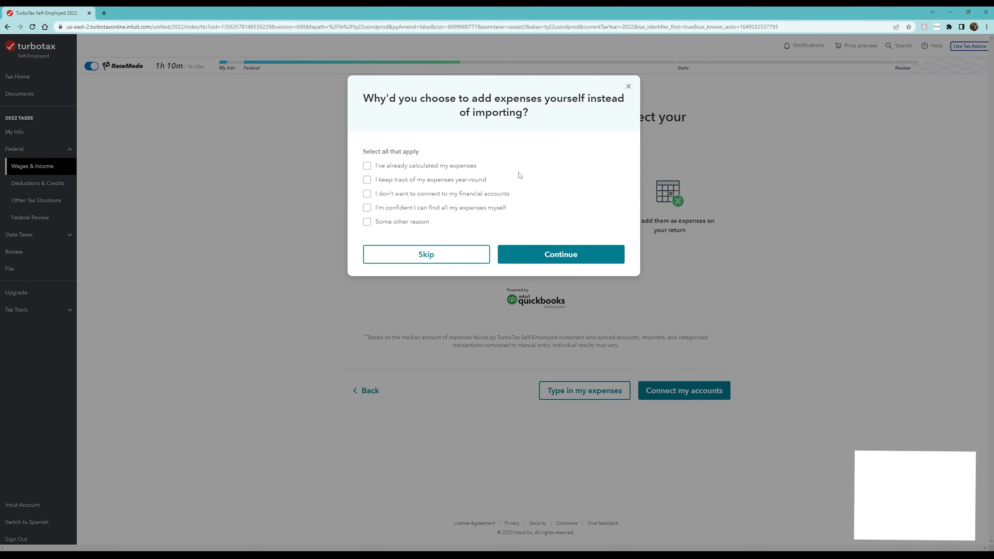
left_click(472, 208)
left_click(553, 260)
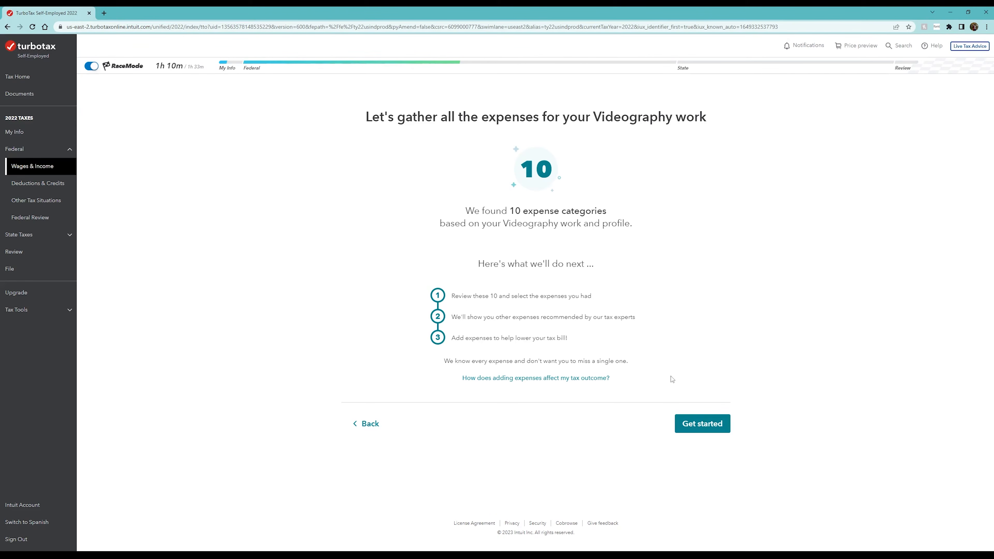
left_click(699, 425)
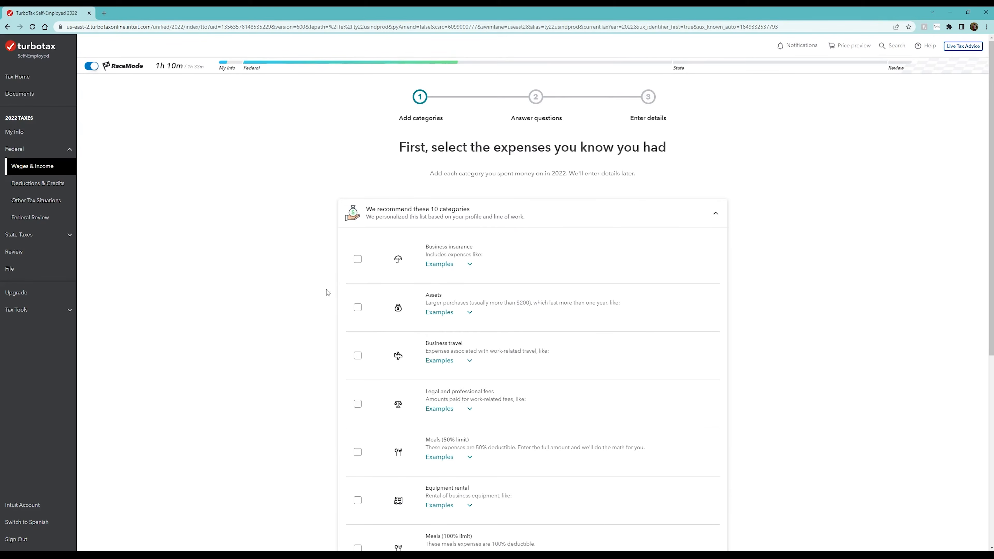
Look through the recommended expense categories, show the Assets examples, and select the Assets category.
scroll(327, 309, "down", 4)
scroll(336, 343, "up", 4)
scroll(290, 368, "down", 8)
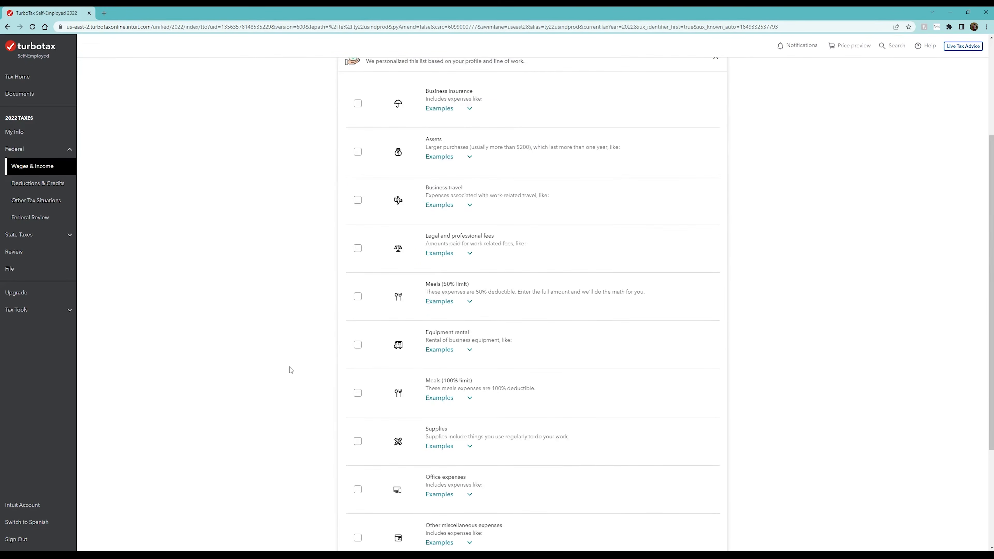
scroll(290, 370, "up", 8)
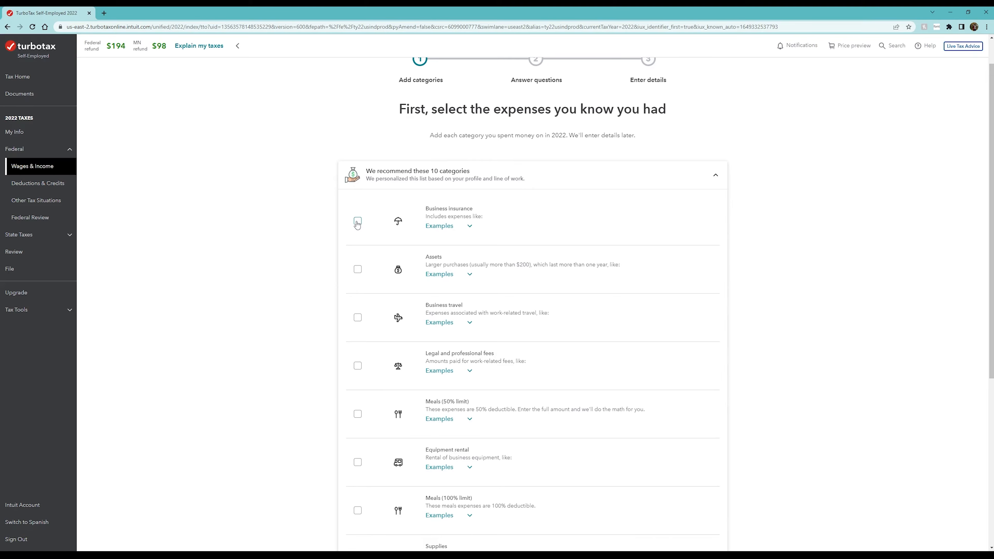
scroll(466, 207, "down", 3)
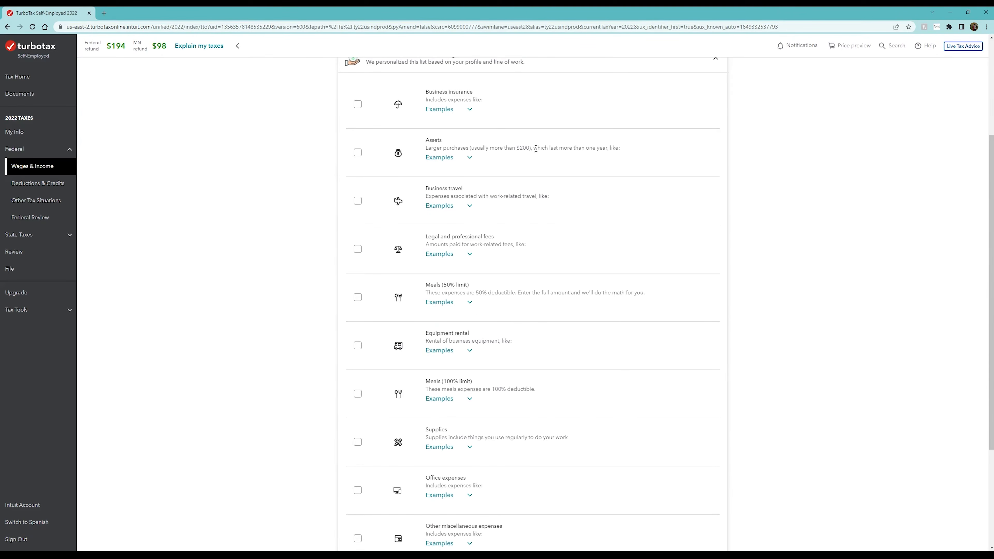
left_click(472, 157)
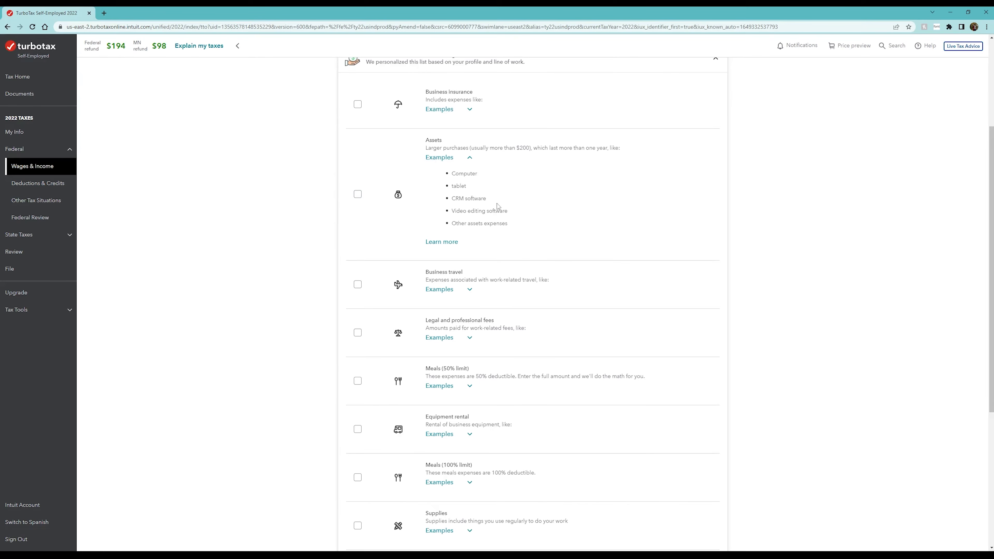
left_click(358, 194)
Review the expense examples for Business travel, Meals (50% limit) and Meals (100% limit).
scroll(295, 277, "down", 3)
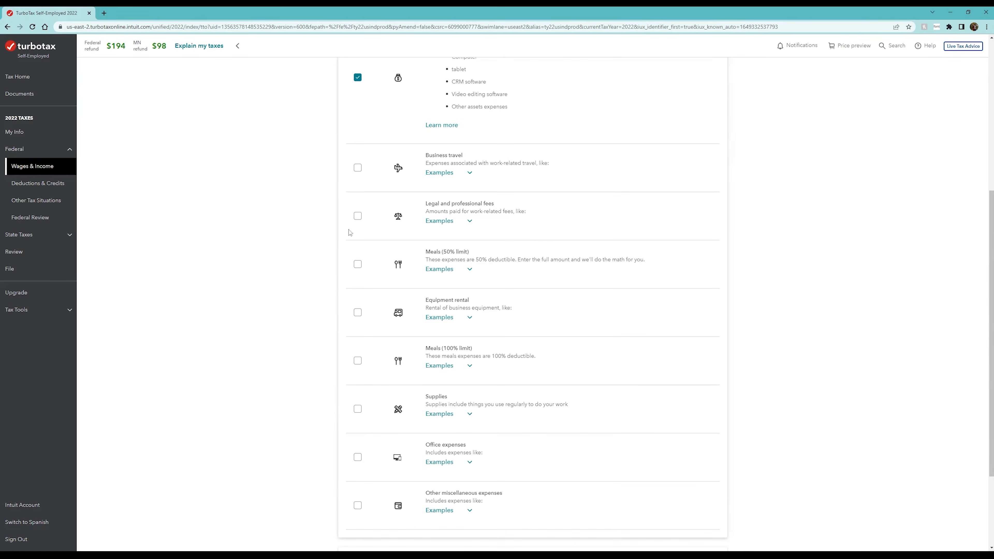
left_click(473, 175)
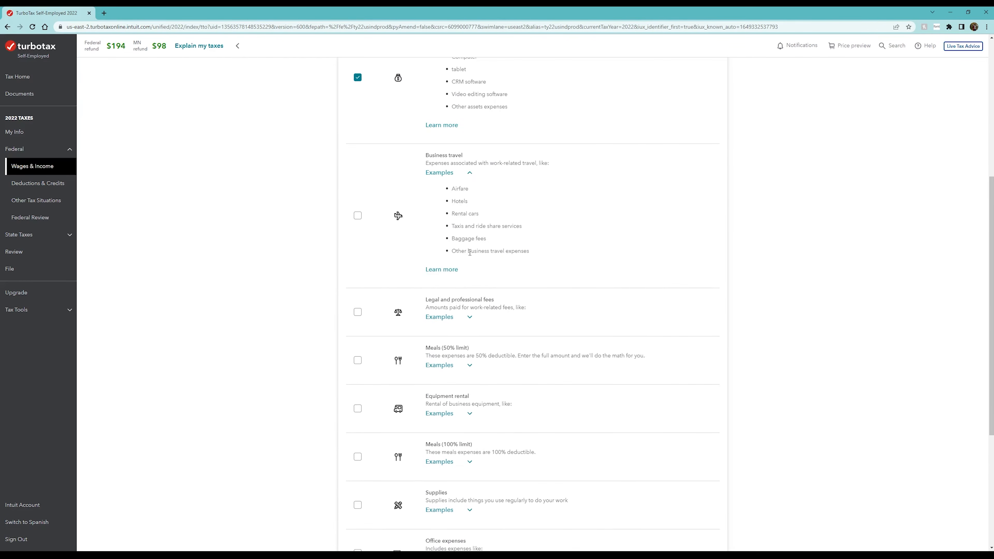
scroll(472, 274, "down", 2)
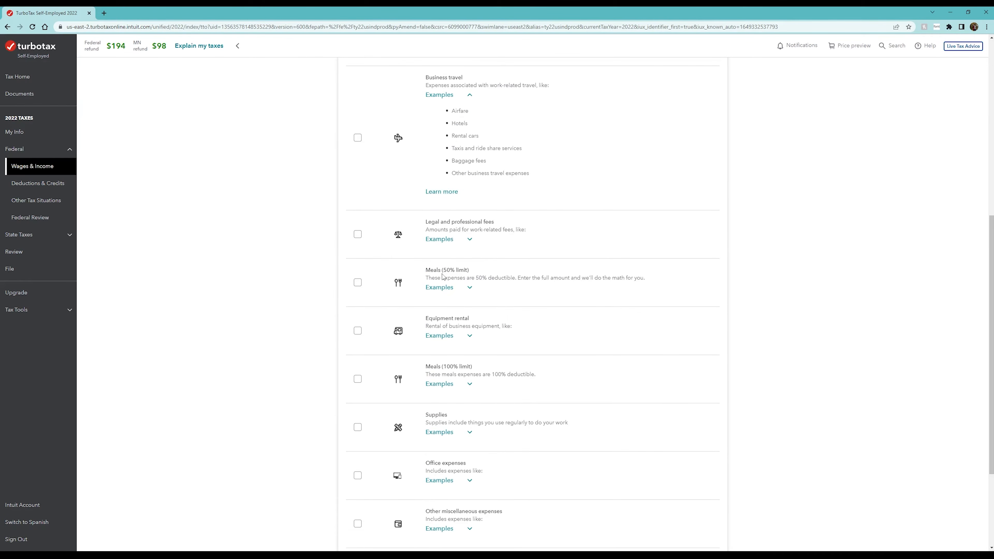
scroll(475, 295, "down", 2)
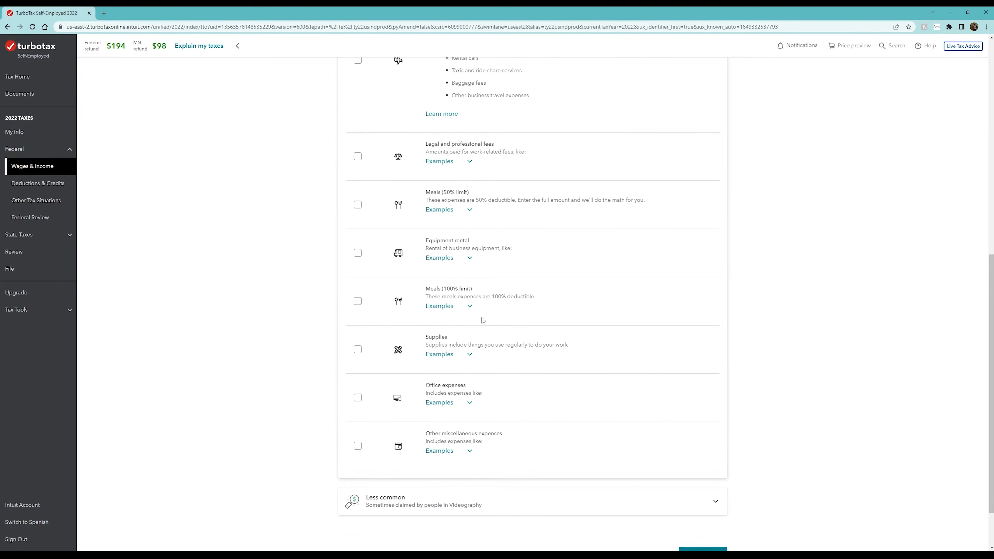
left_click(468, 211)
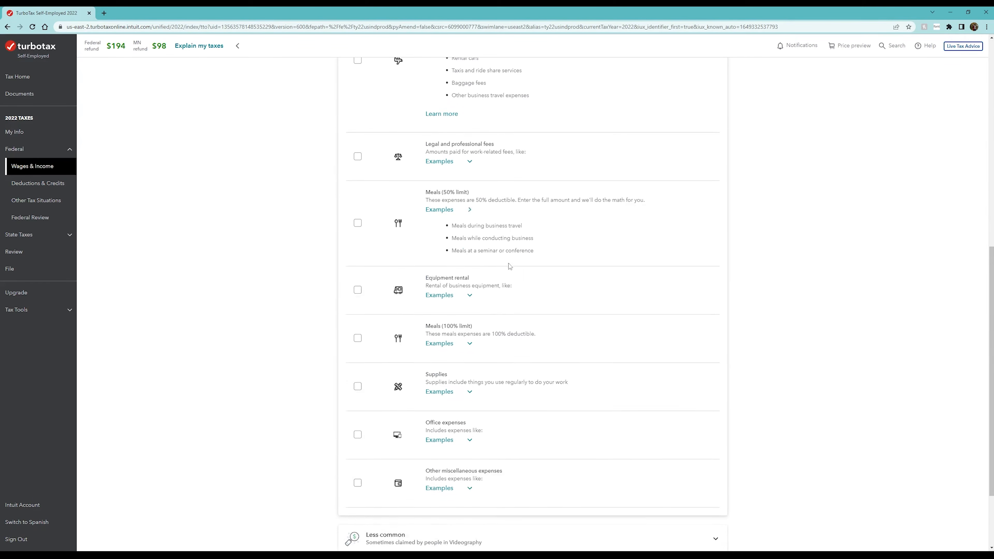
scroll(525, 280, "down", 1)
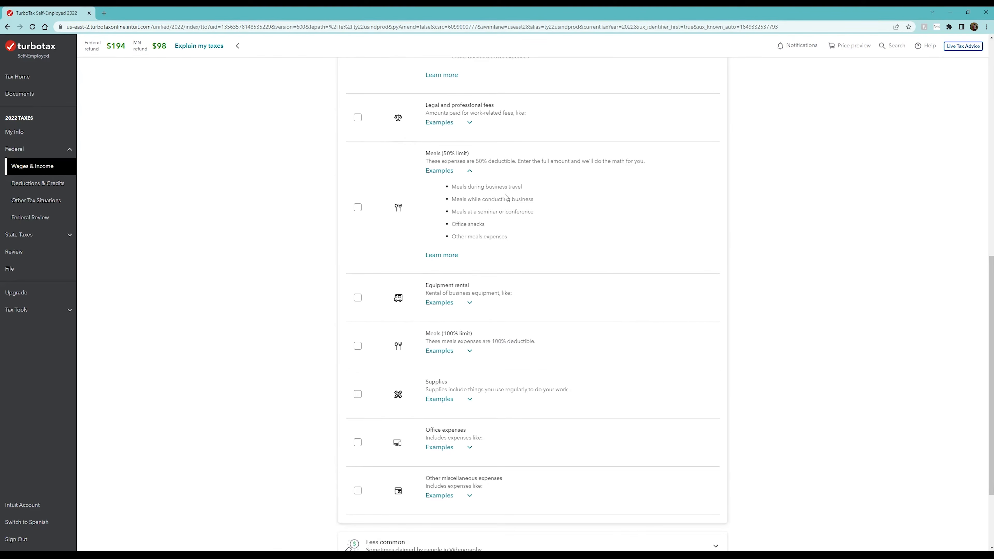
scroll(529, 210, "down", 2)
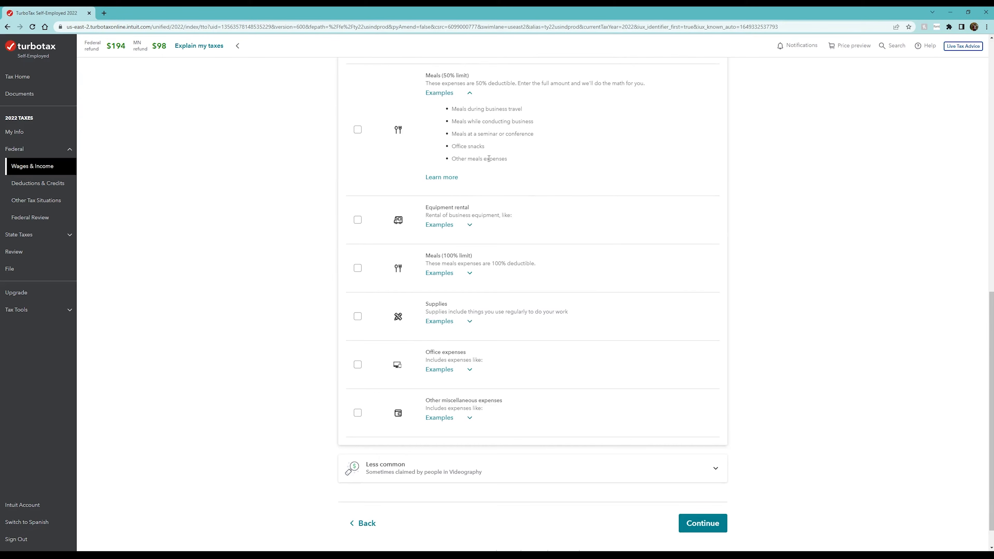
left_click(465, 273)
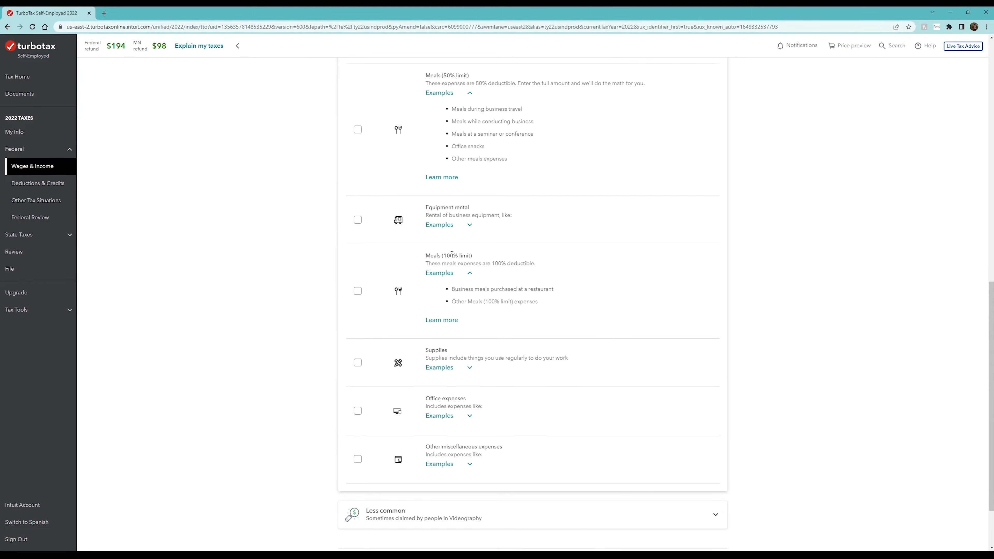
scroll(527, 328, "down", 2)
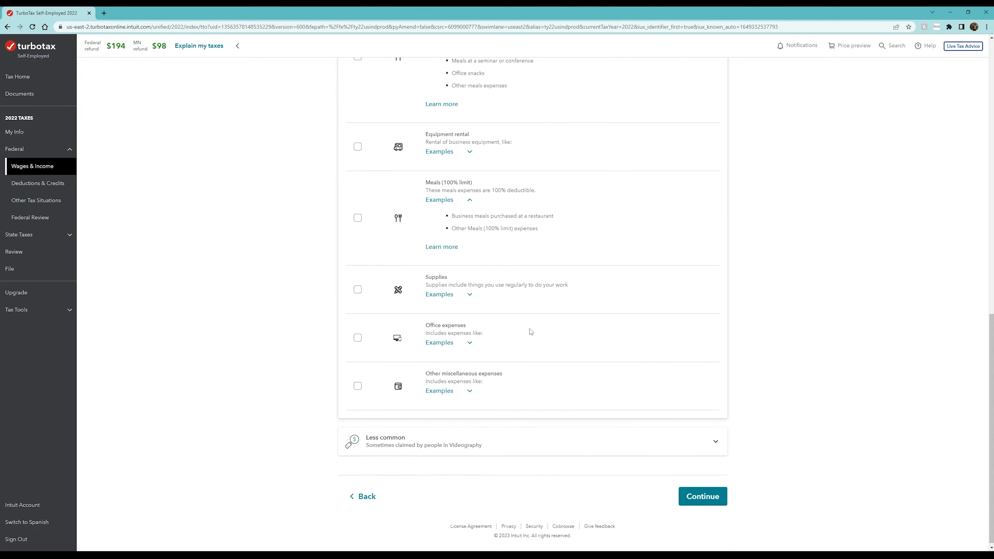
Examine the examples for Supplies, Office expenses and Other miscellaneous expenses, and look over the whole recommended category list.
left_click(471, 292)
scroll(520, 344, "down", 2)
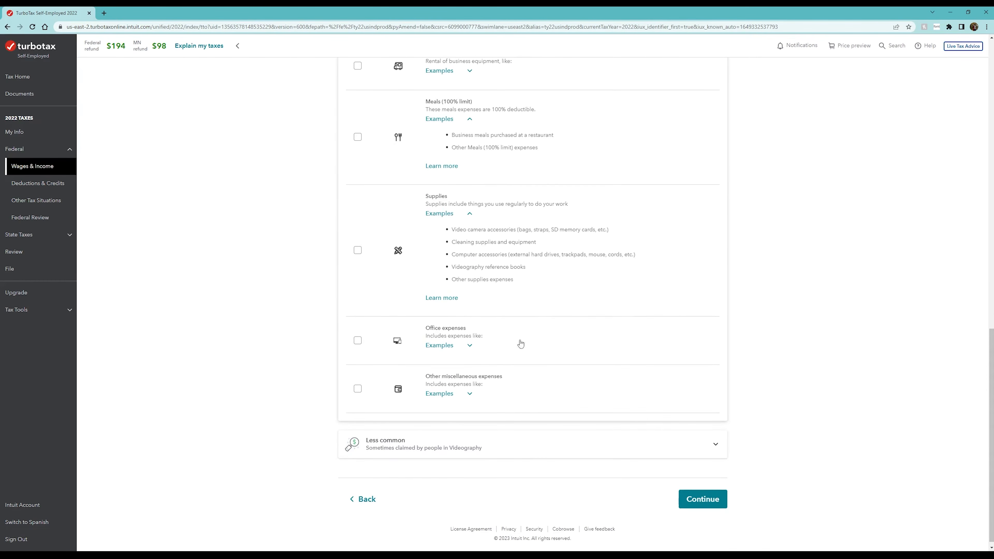
left_click(470, 346)
scroll(547, 363, "down", 1)
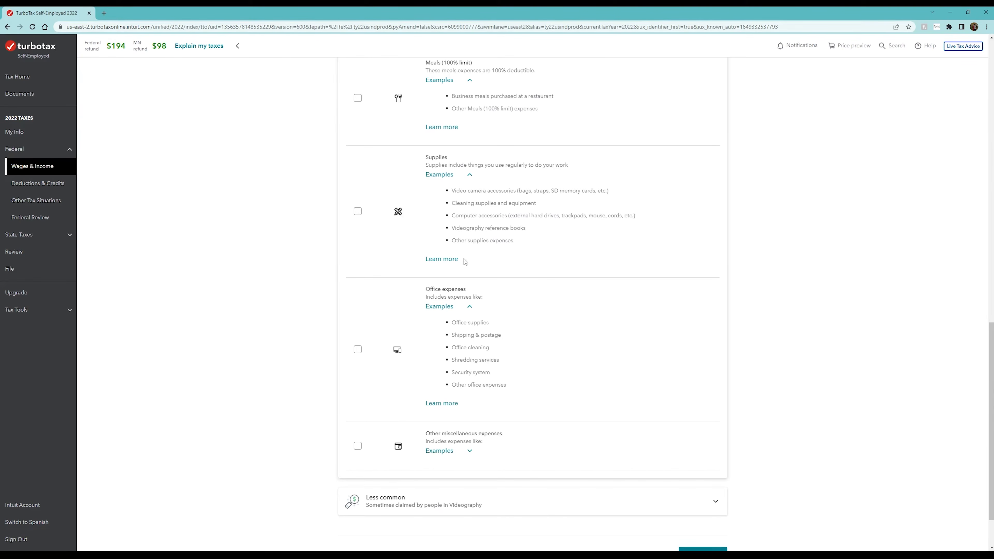
left_click(472, 451)
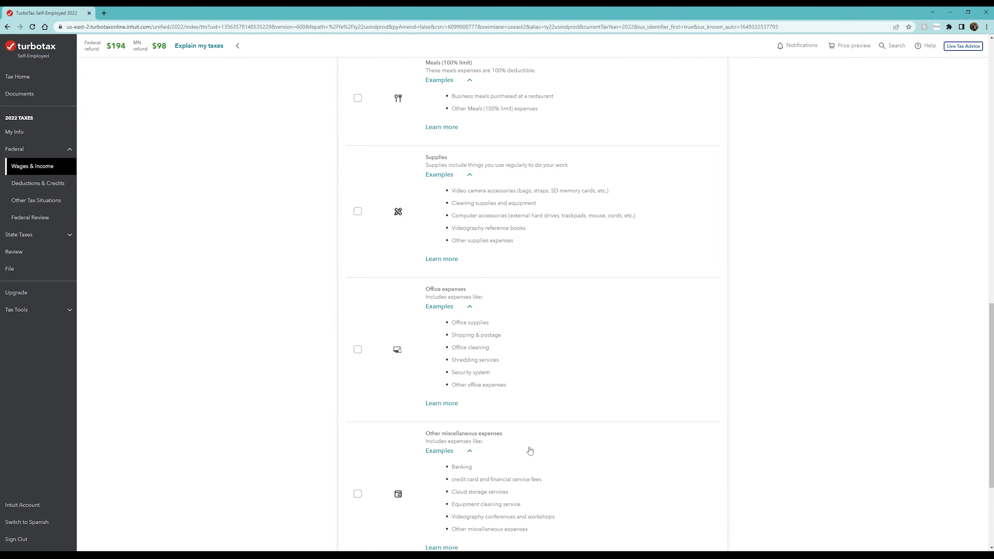
scroll(529, 451, "down", 4)
scroll(533, 444, "up", 20)
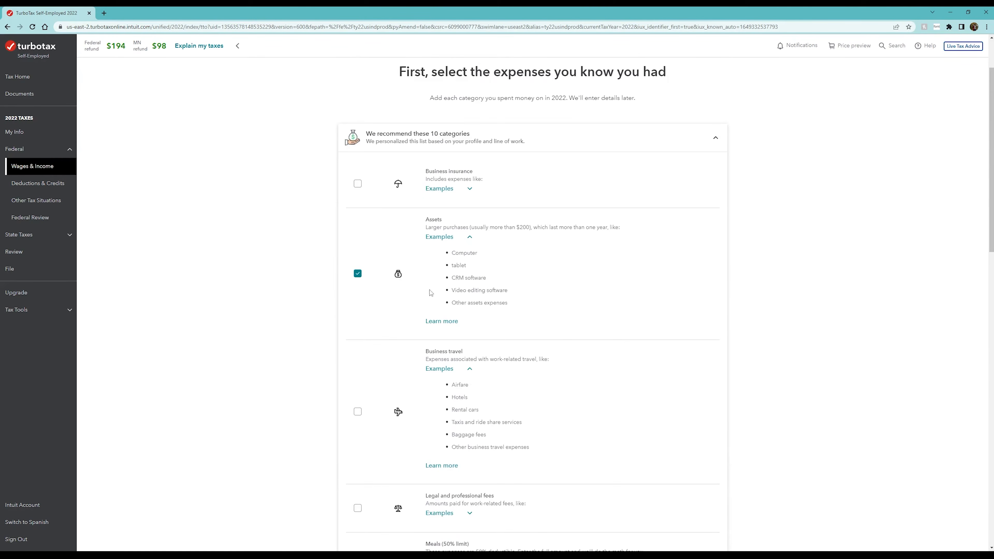
scroll(490, 313, "down", 8)
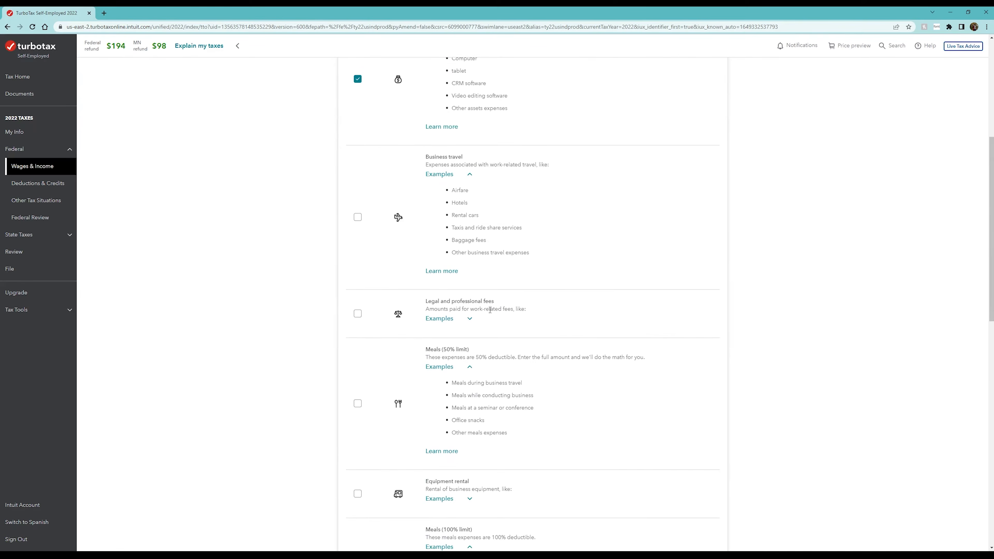
scroll(504, 318, "down", 11)
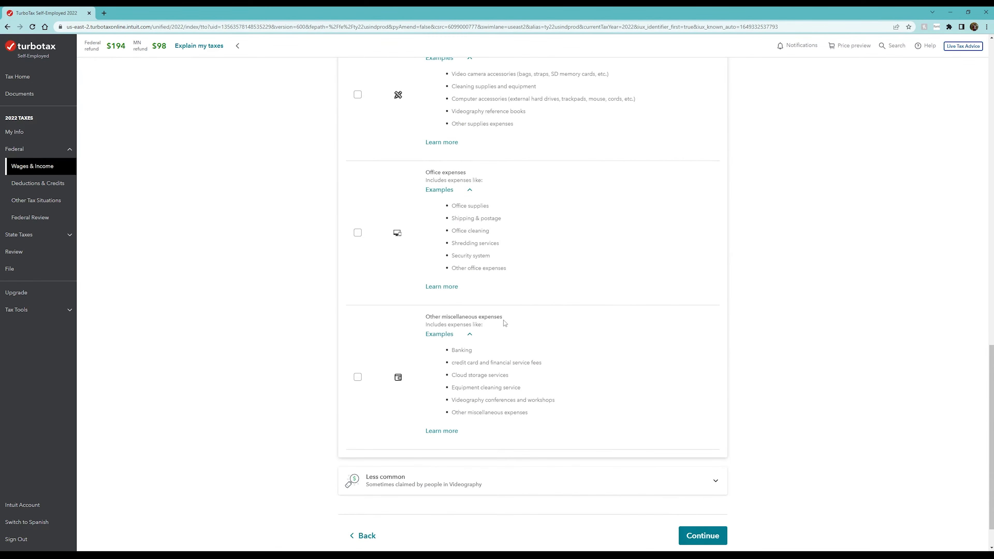
scroll(640, 388, "down", 1)
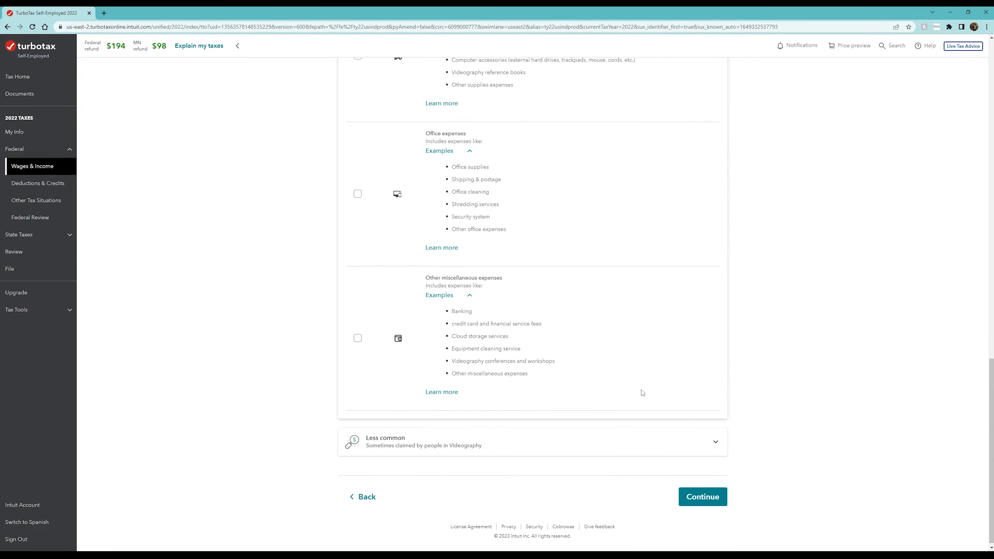
Show the less common Videography expense categories and continue with only the Assets category selected.
left_click(716, 442)
scroll(761, 450, "down", 7)
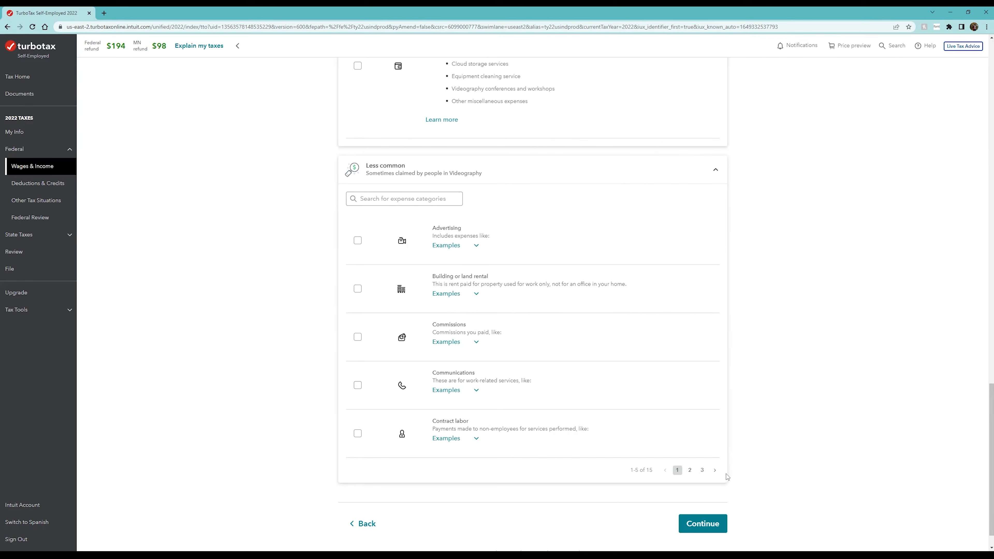
left_click(392, 196)
left_click(716, 529)
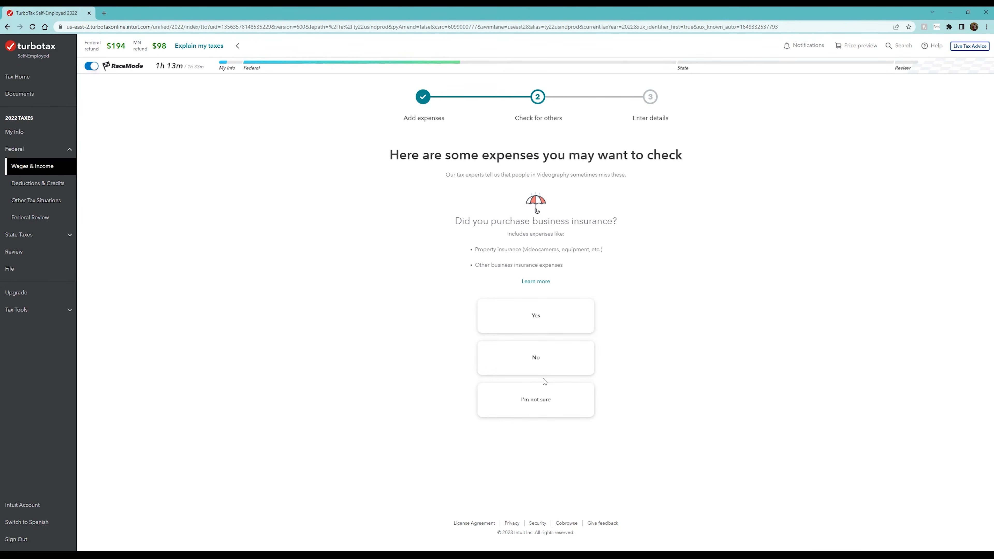
Answer No to business insurance, work travel and legal or professional expenses, and proceed to the expense details.
left_click(540, 372)
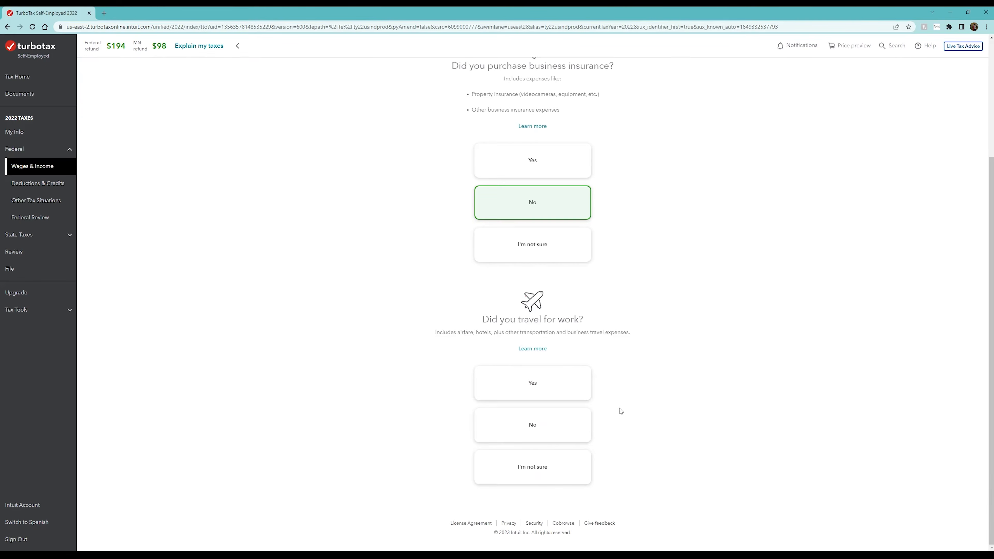
left_click(551, 424)
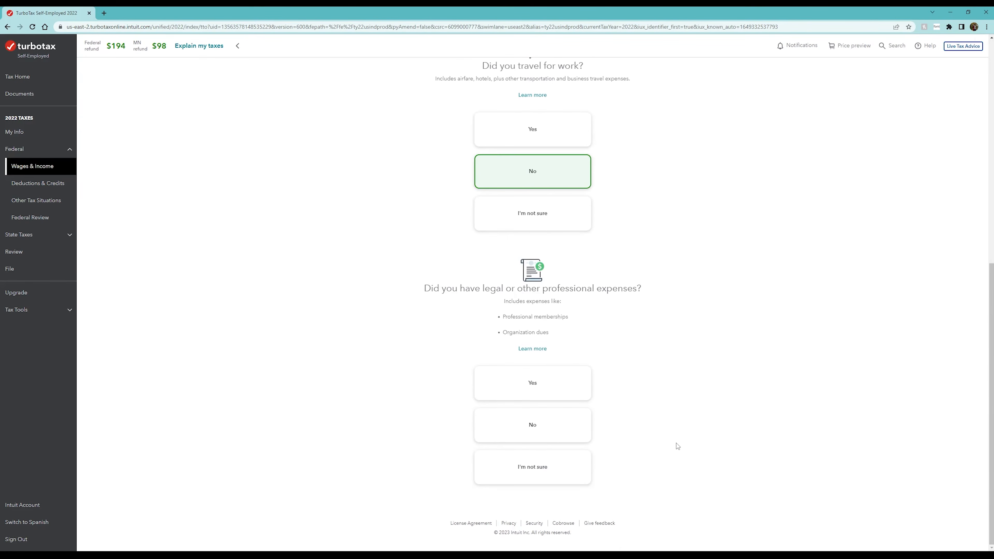
left_click(577, 420)
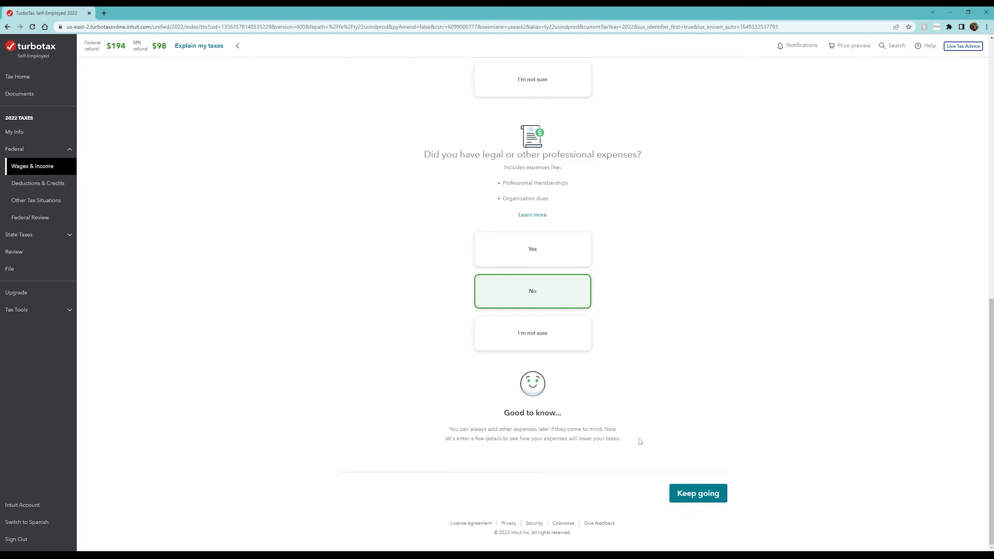
left_click(720, 497)
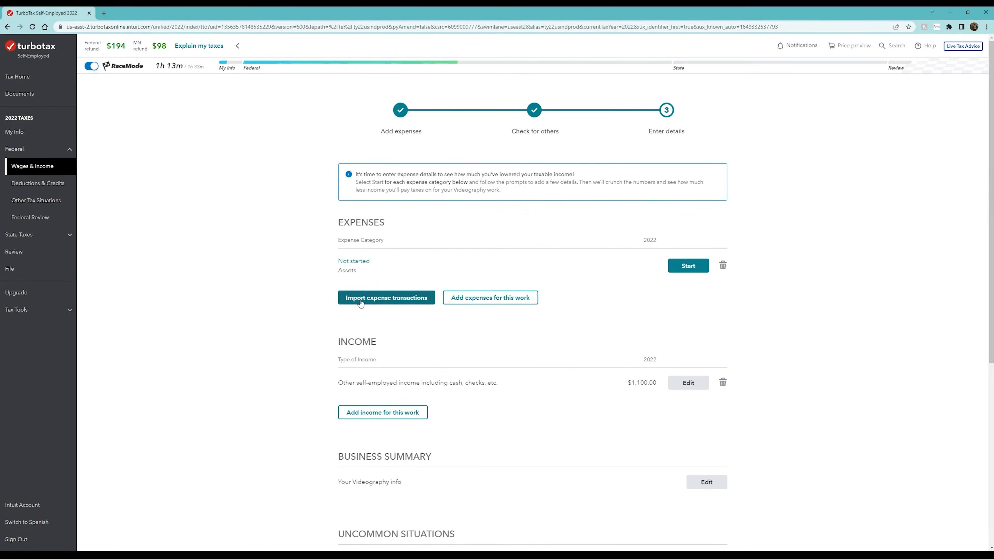
Review the Videography income and expense summary, and check the categories available for this work without adding any.
scroll(487, 308, "down", 3)
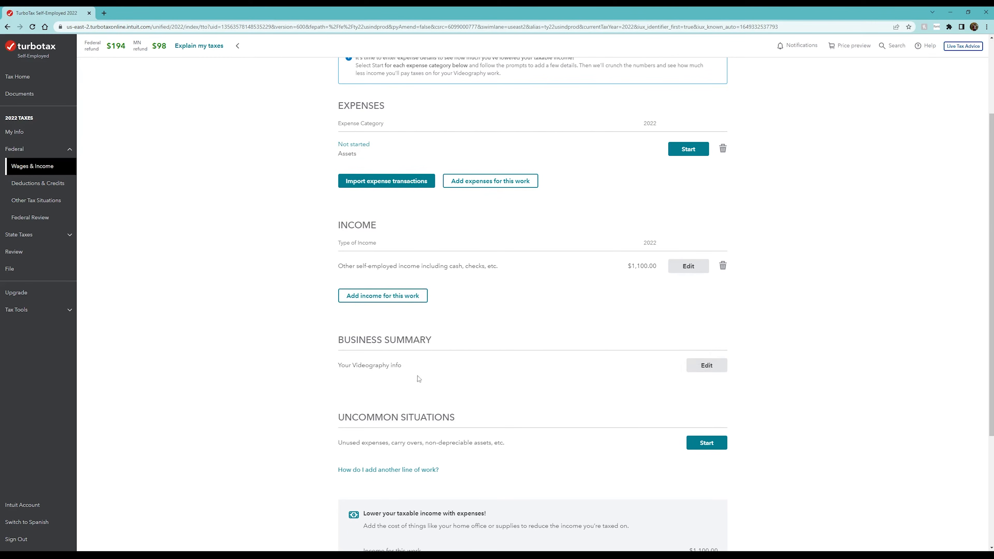
scroll(417, 377, "down", 3)
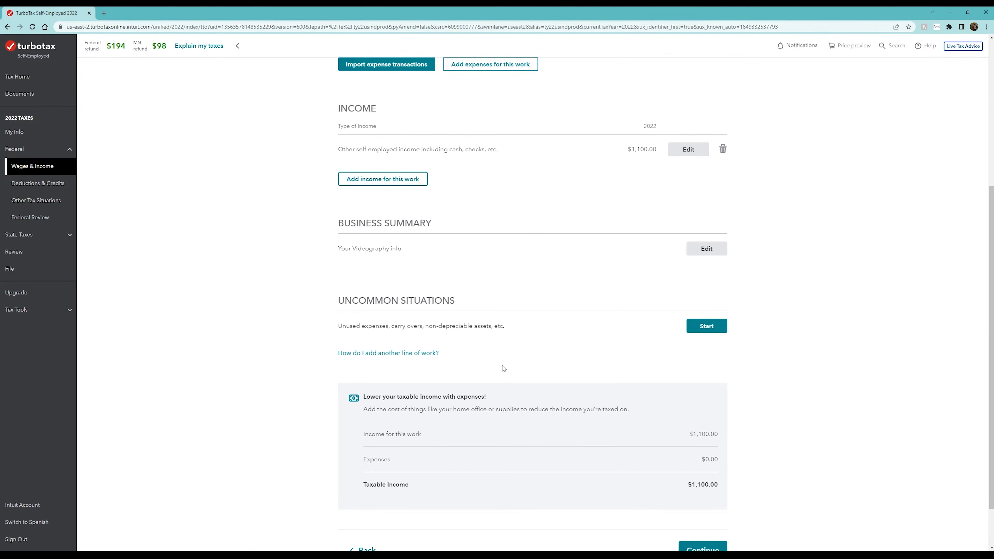
scroll(503, 368, "up", 5)
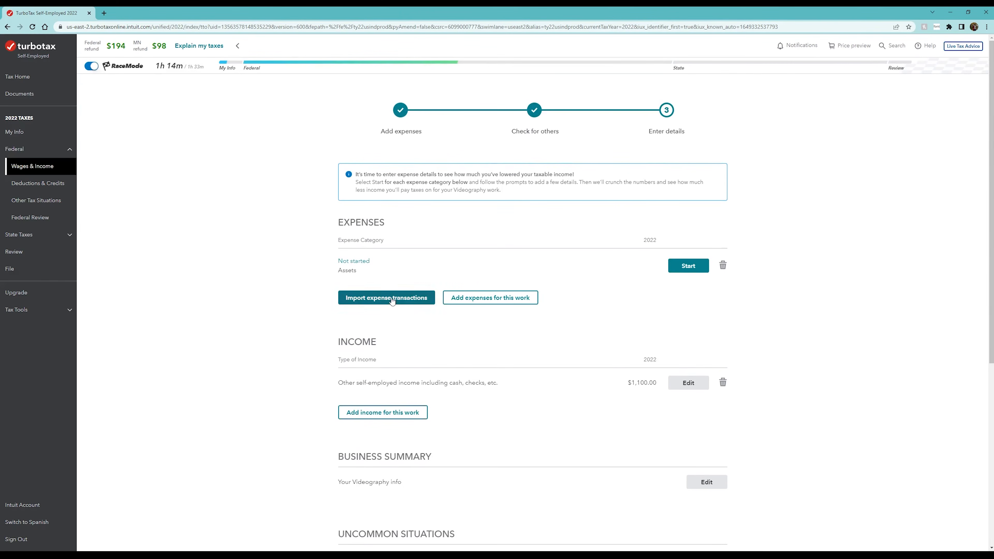
left_click(516, 302)
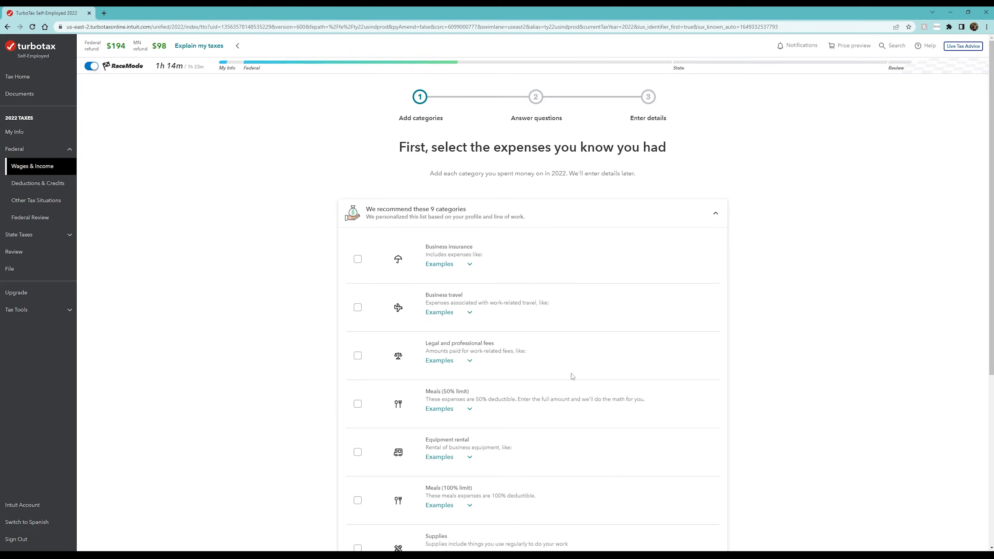
scroll(571, 374, "down", 6)
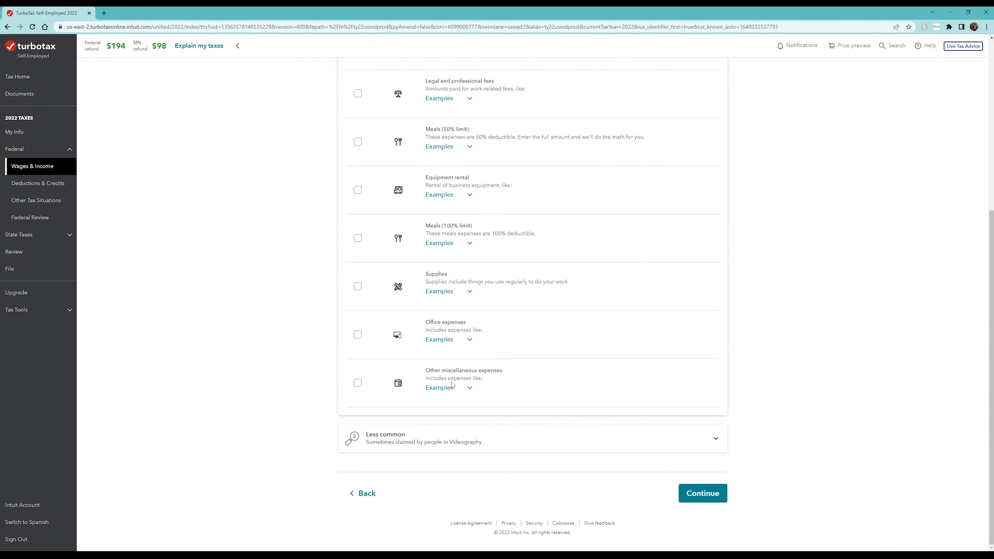
left_click(709, 503)
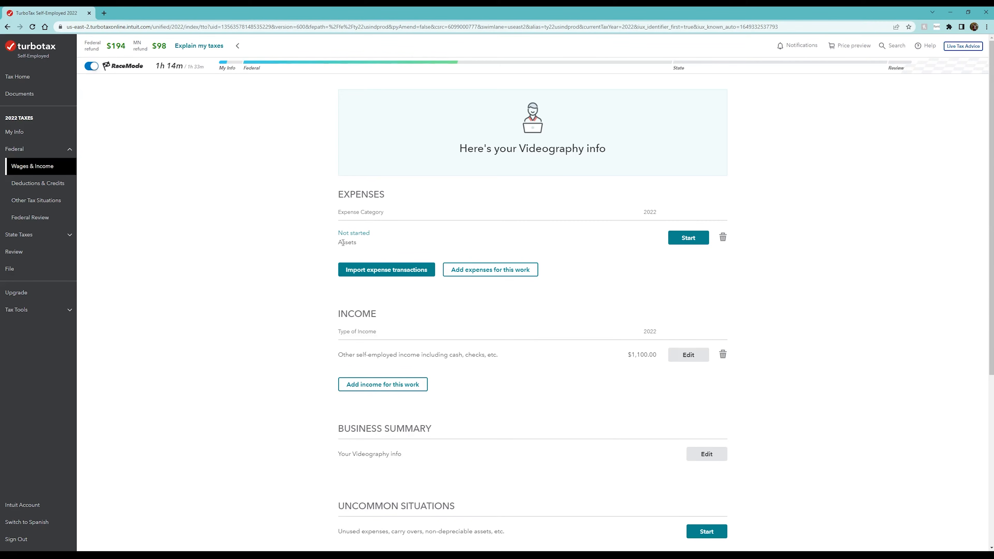
Start the Assets expense details, answering Yes to depreciable assets and Yes to items costing $2,500 or less in 2022.
left_click(686, 239)
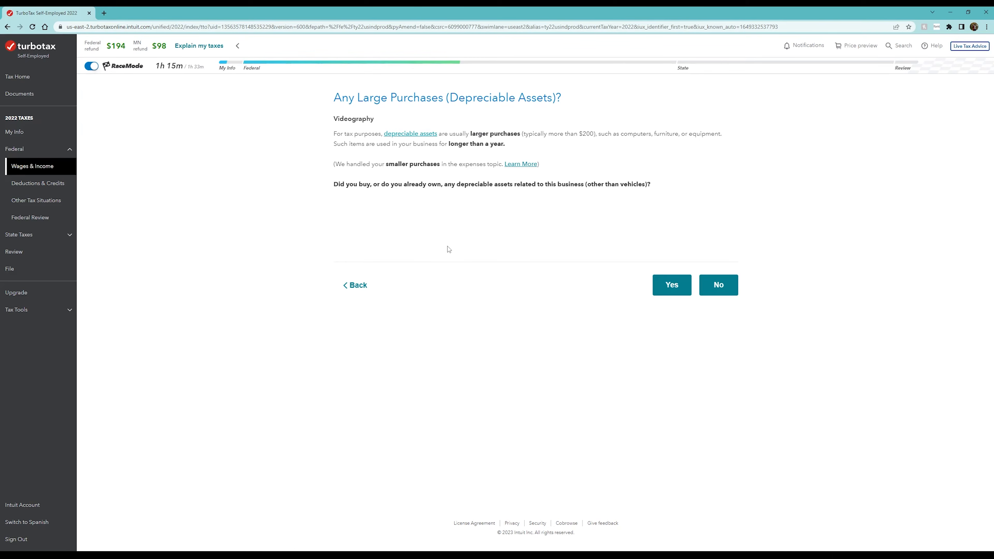
left_click(658, 288)
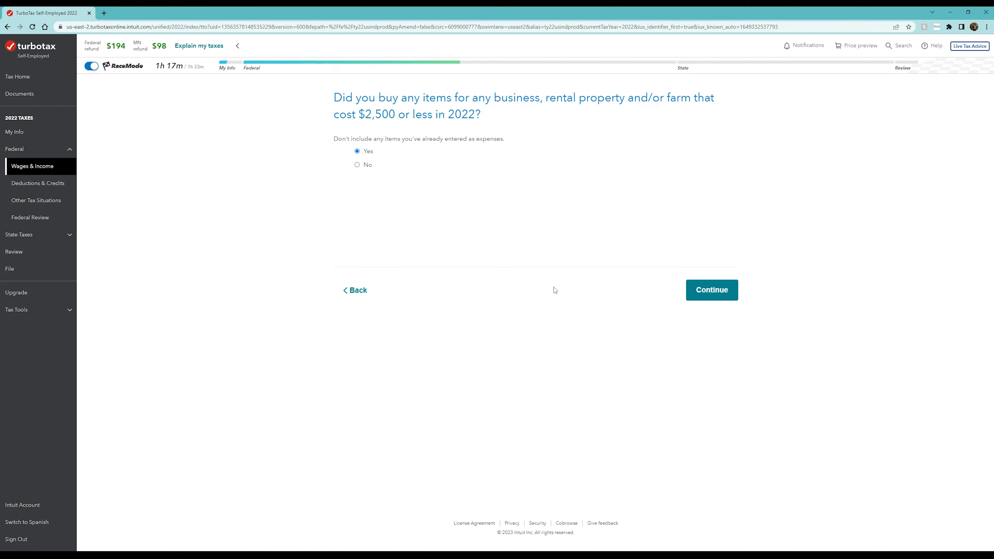
left_click(367, 168)
left_click(367, 152)
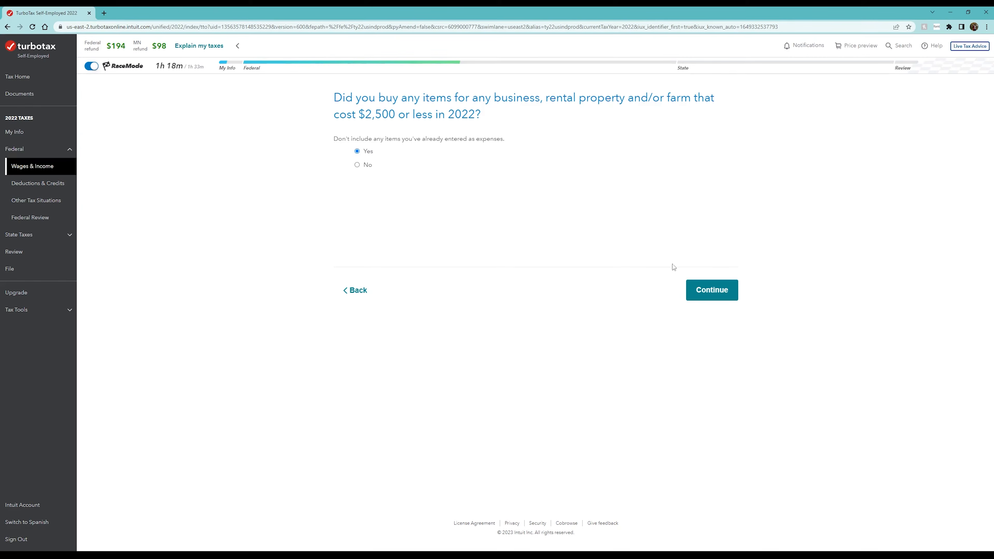
left_click(688, 298)
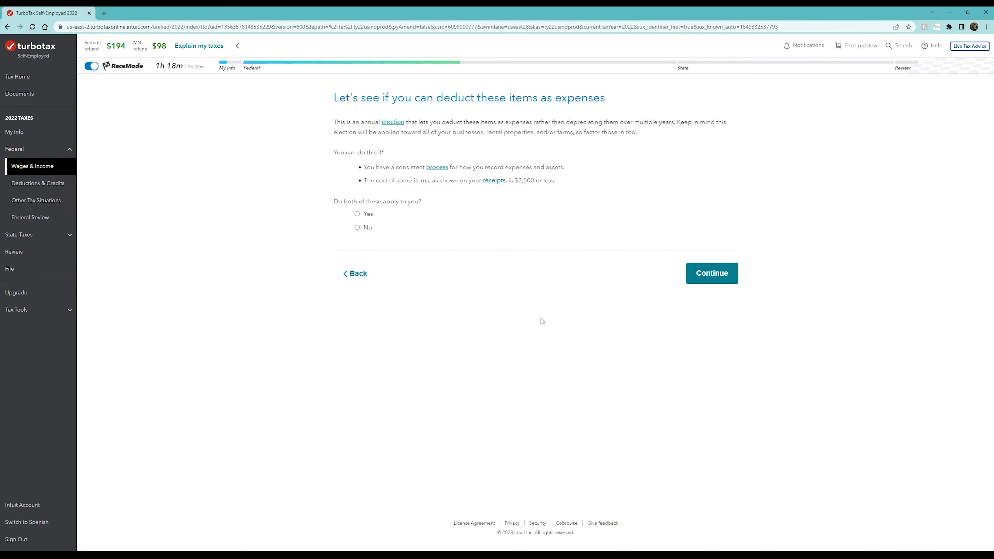
Confirm that both deduction conditions apply, take the annual election, and state that every item bought costs $2,500 or less.
left_click(368, 216)
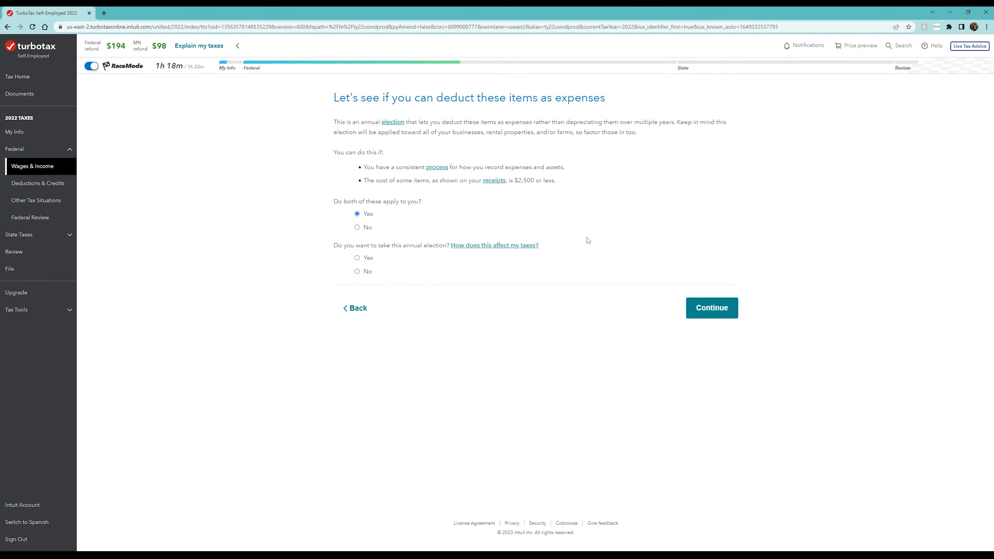
left_click(369, 258)
left_click(701, 316)
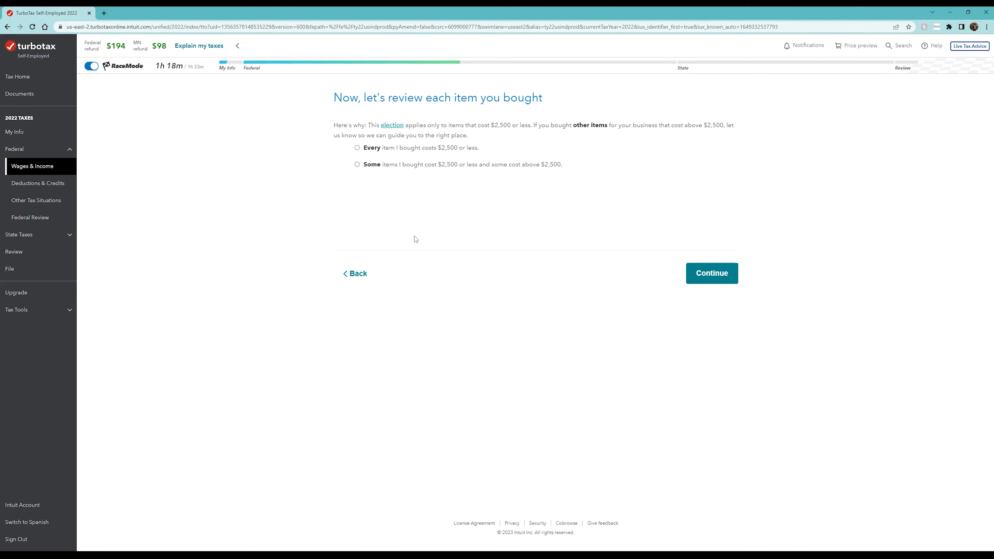
left_click(371, 151)
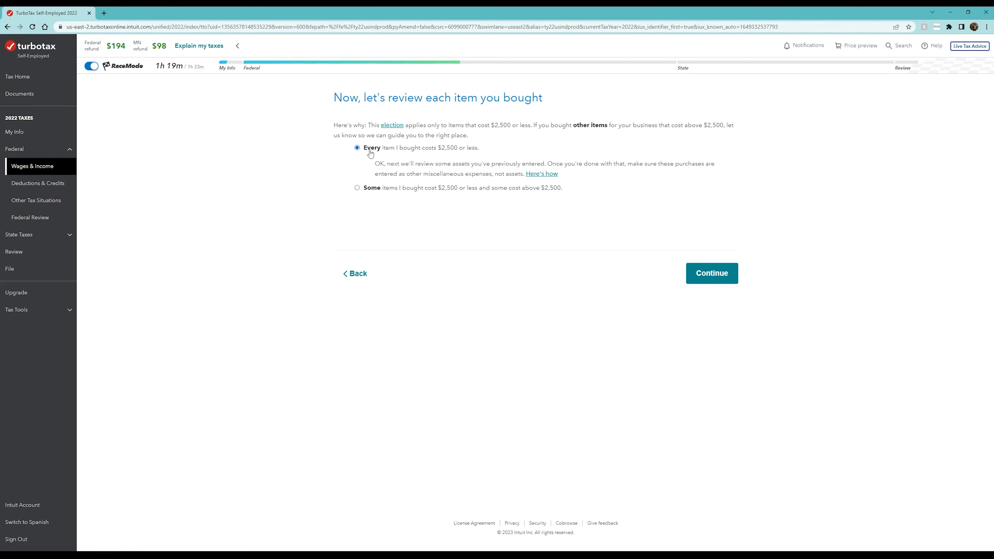
State that some items cost above $2,500, and answer No to building improvements and to items not covered by the elections.
left_click(372, 193)
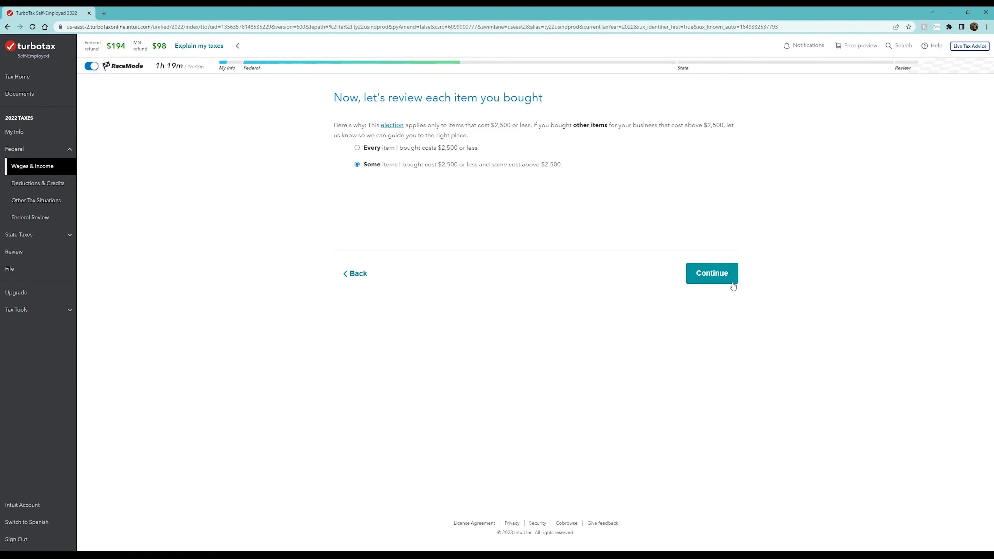
left_click(707, 275)
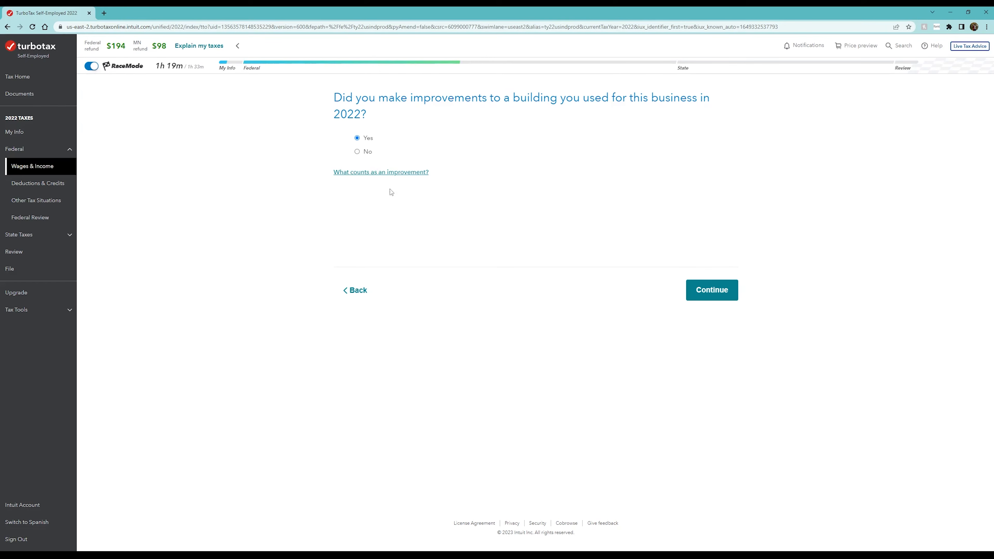
left_click(367, 152)
left_click(703, 291)
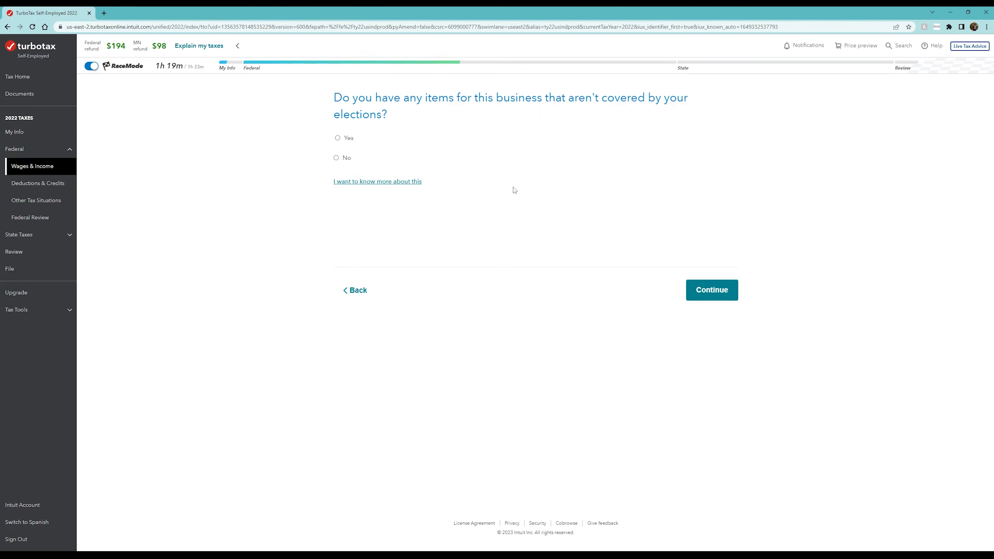
left_click(350, 160)
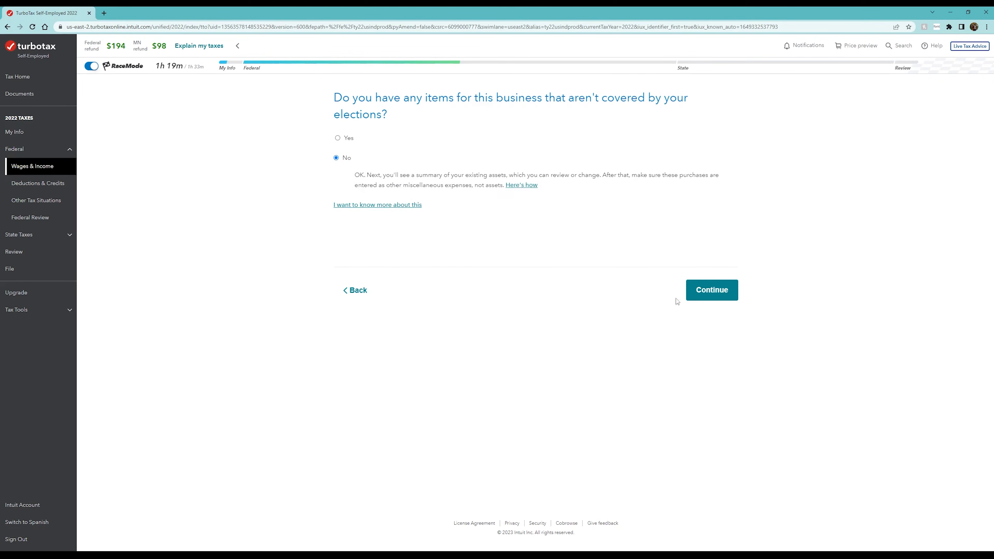
left_click(712, 290)
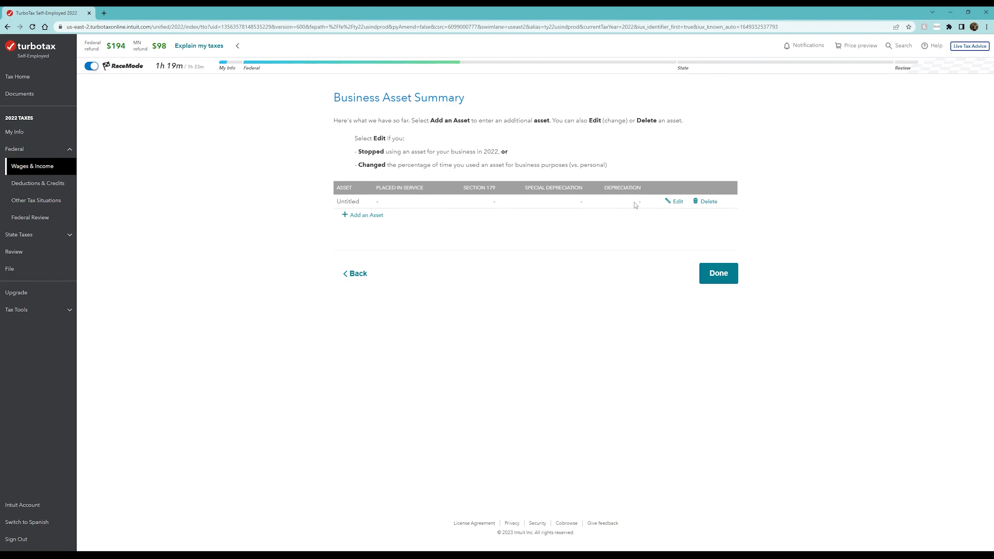
Go back through the election questions to the question about depreciable assets for Videography.
left_click(355, 274)
left_click(357, 290)
left_click(358, 291)
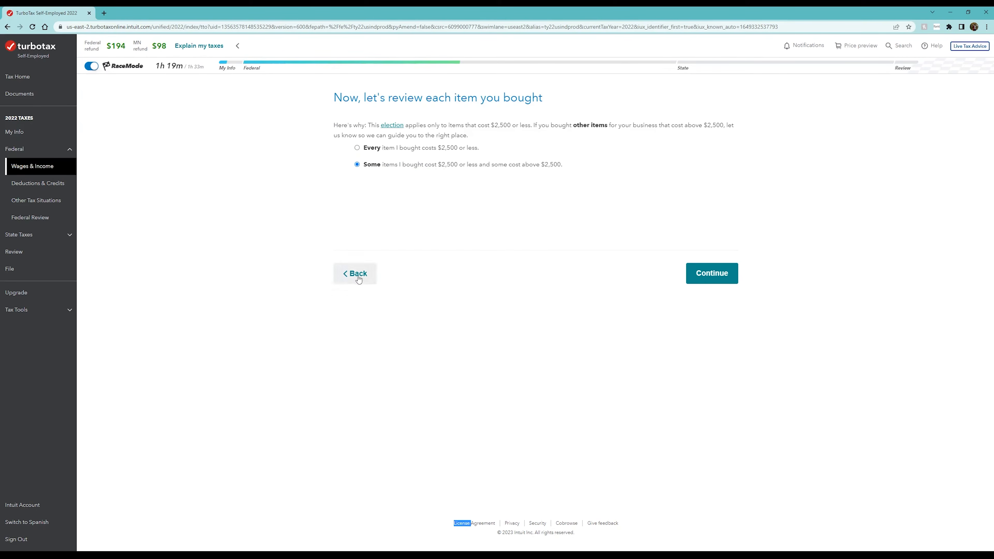
left_click(357, 273)
left_click(358, 306)
left_click(357, 290)
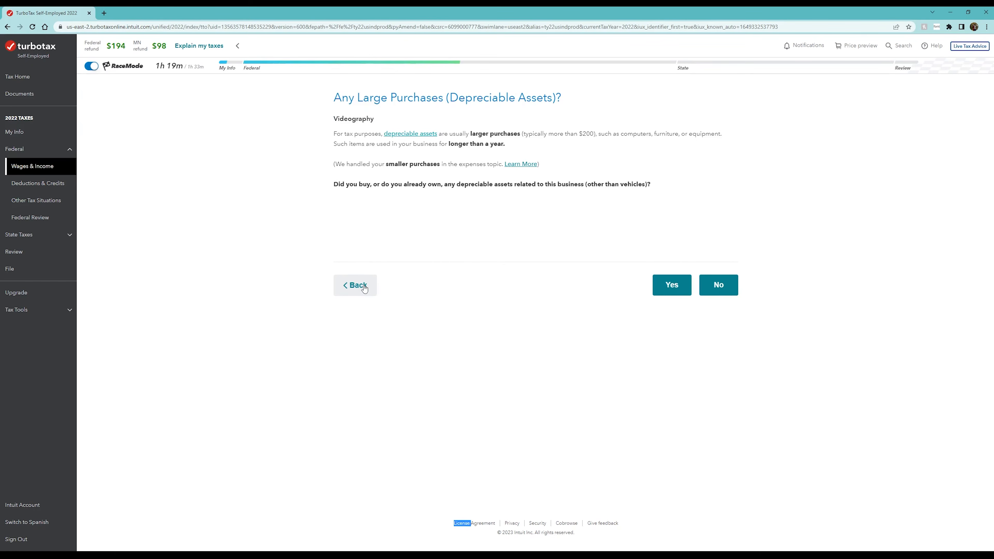
Answer Yes to depreciable assets, choose to review the annual election answers, and answer No to items costing $2,500 or less in 2022.
left_click(665, 289)
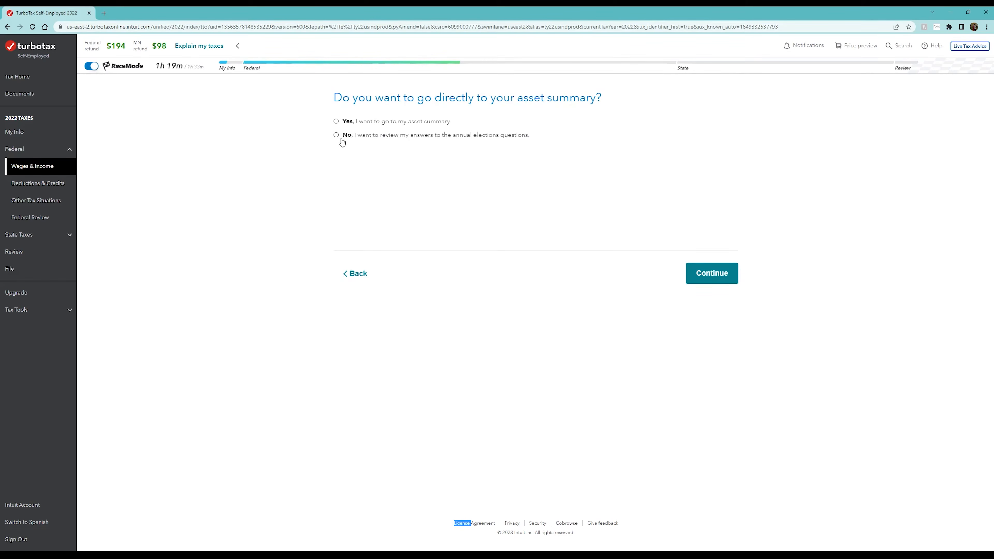
left_click(354, 138)
left_click(703, 273)
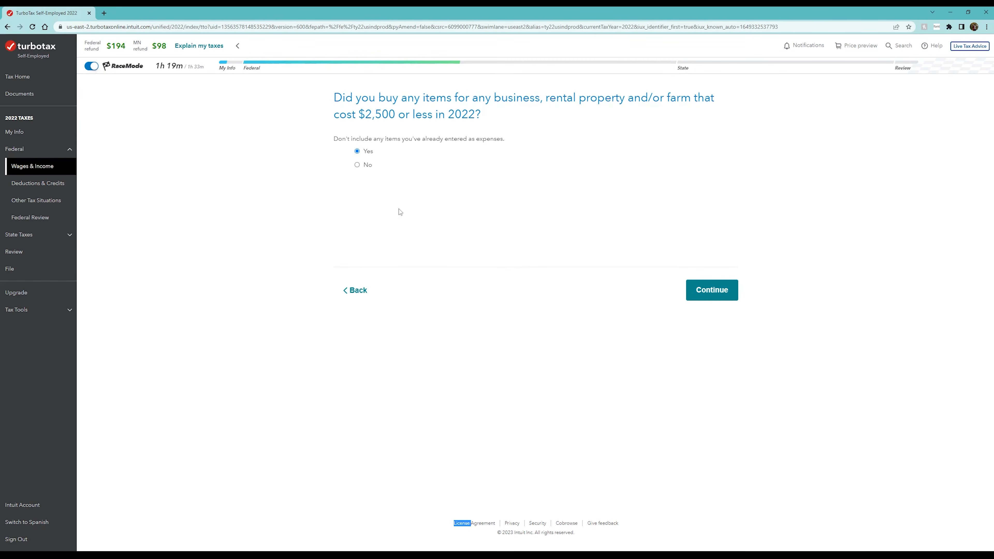
left_click(358, 165)
left_click(692, 286)
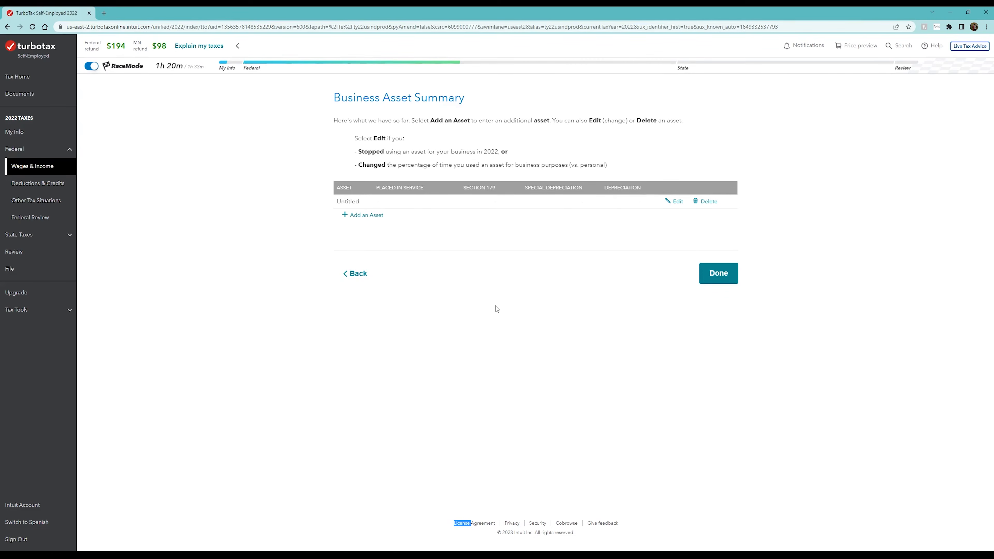
Add an asset described as Computer Desktop with a cost of 800 and a purchase date of 04/12/2021.
left_click(360, 218)
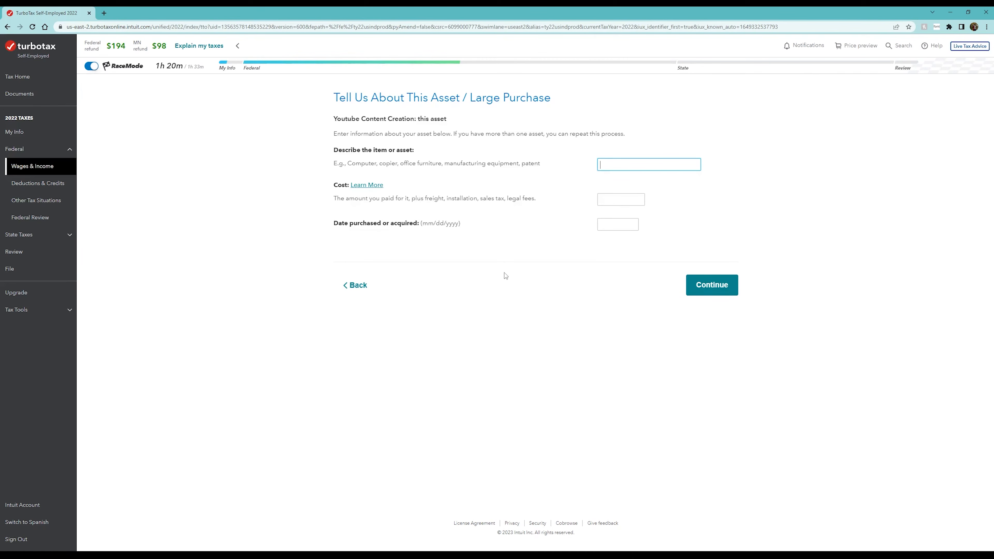
type("Computer Desktop")
key("Tab")
type("8")
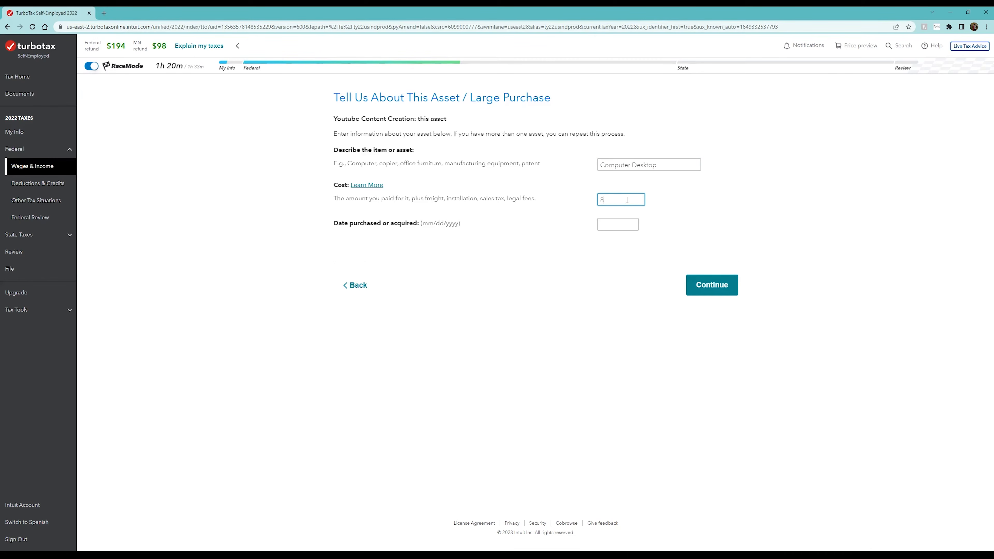
type("00")
left_click(626, 227)
type("04/12/2021")
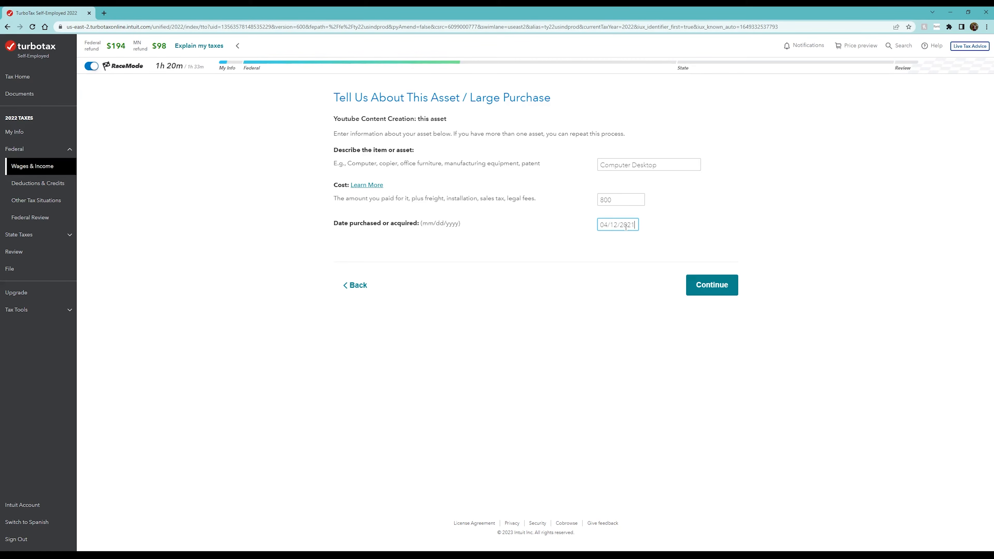
left_click(712, 285)
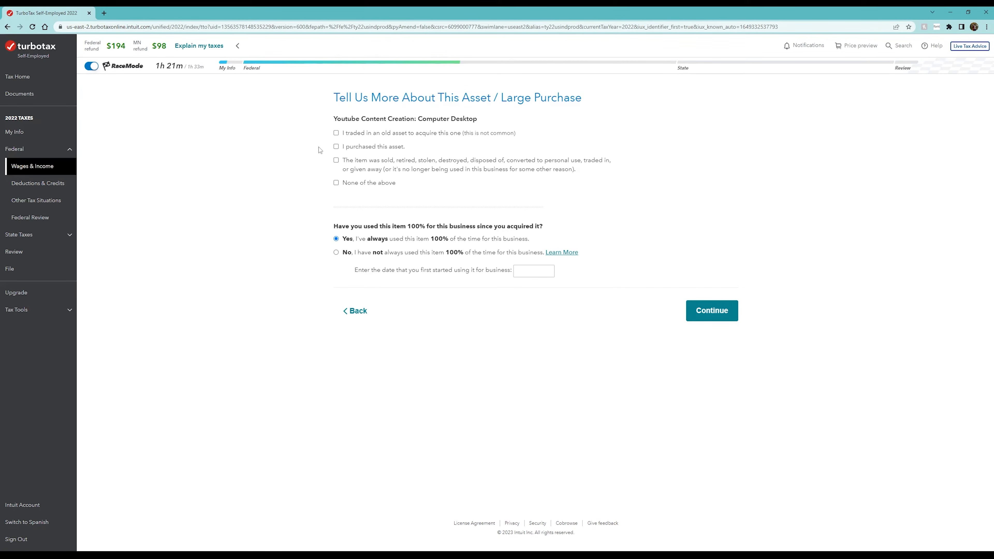
Mark the computer as purchased and used partly for business and partly personally from the start, with start date 04/12/2021 and 80% business use.
left_click(349, 151)
left_click(357, 167)
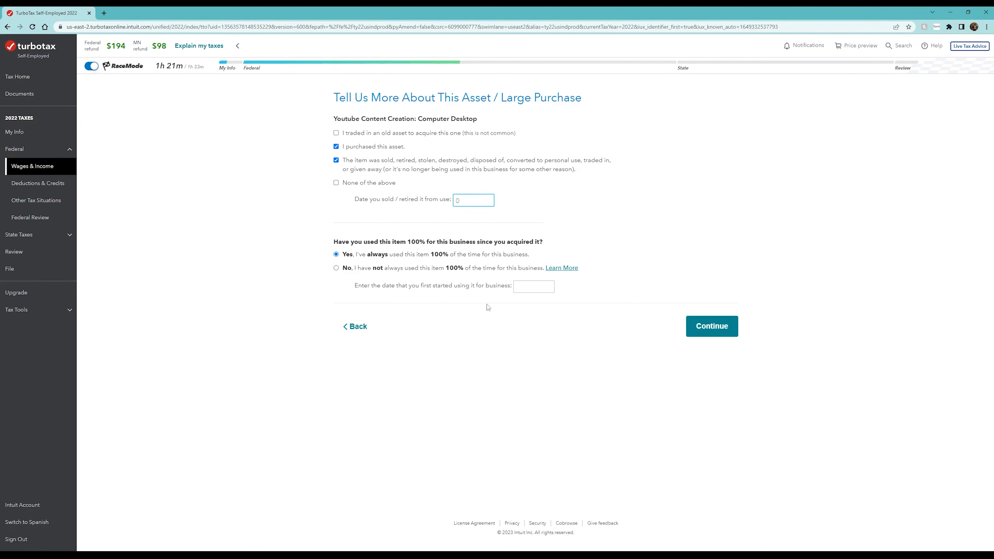
left_click(350, 169)
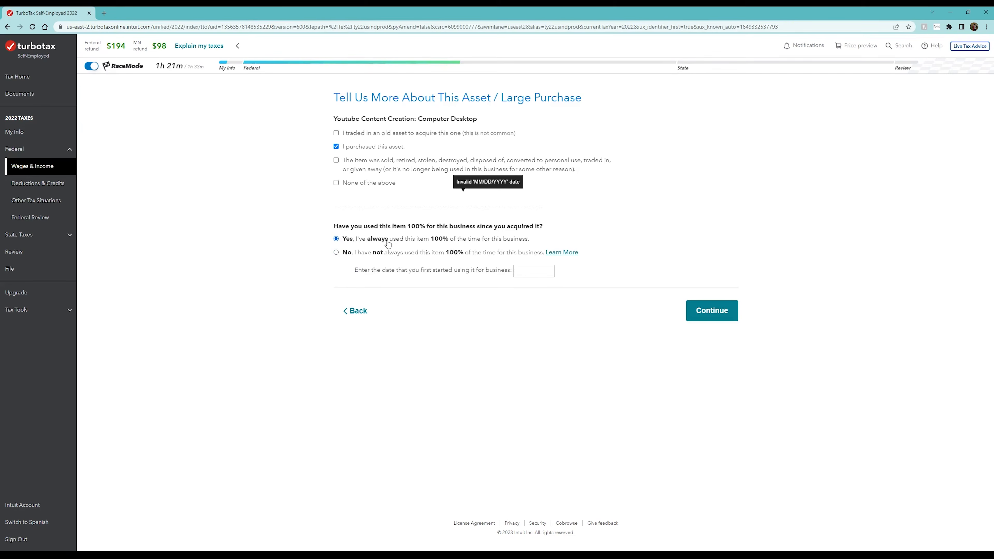
left_click(386, 257)
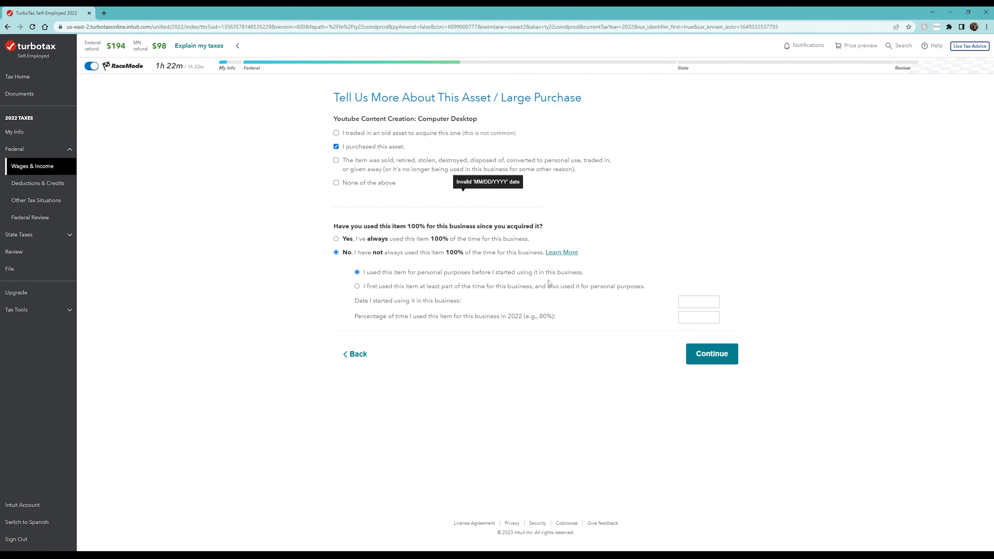
left_click(425, 288)
left_click(697, 299)
type("04/12/2021")
left_click(707, 317)
type("80")
left_click(717, 352)
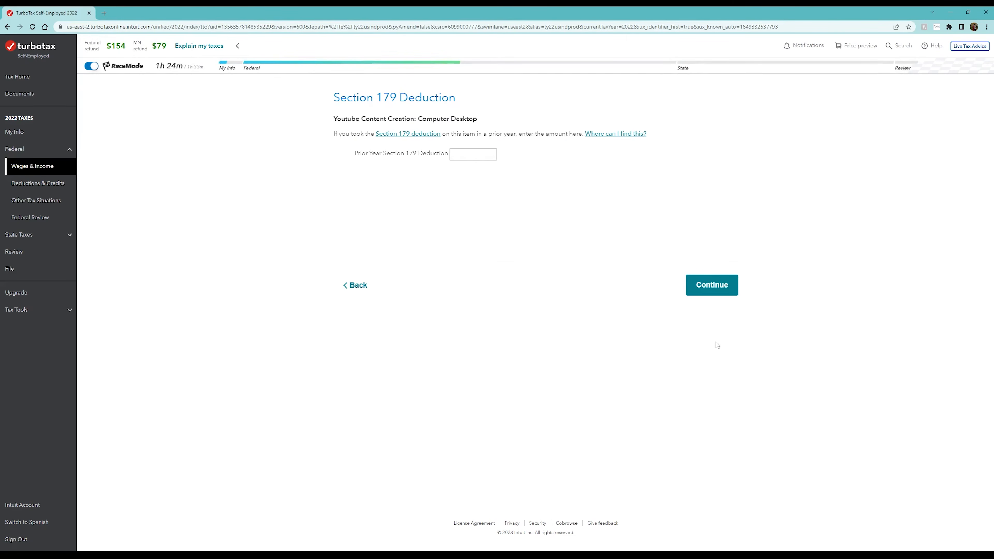
Check where to find the prior year Section 179 deduction, and continue with that amount left blank.
left_click(473, 158)
left_click(619, 134)
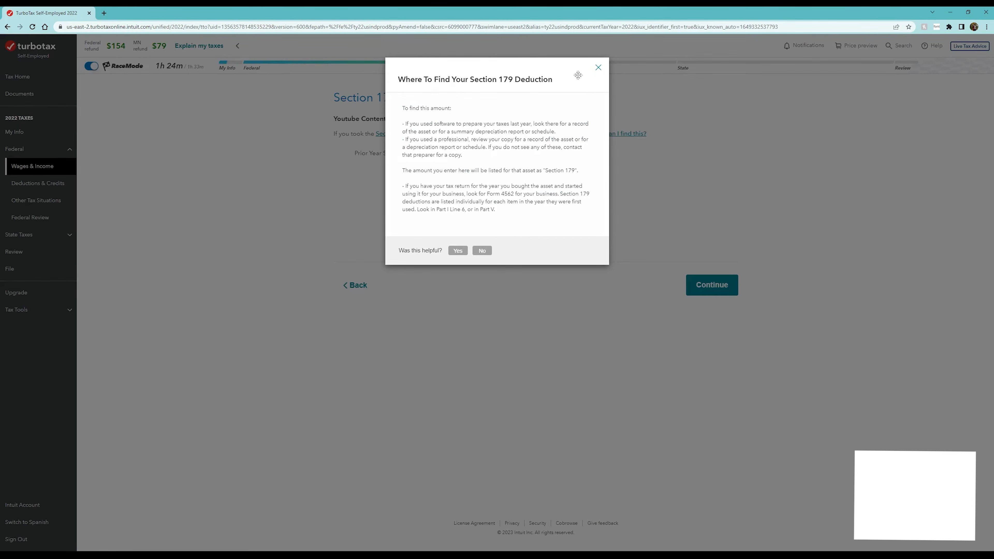
left_click(598, 67)
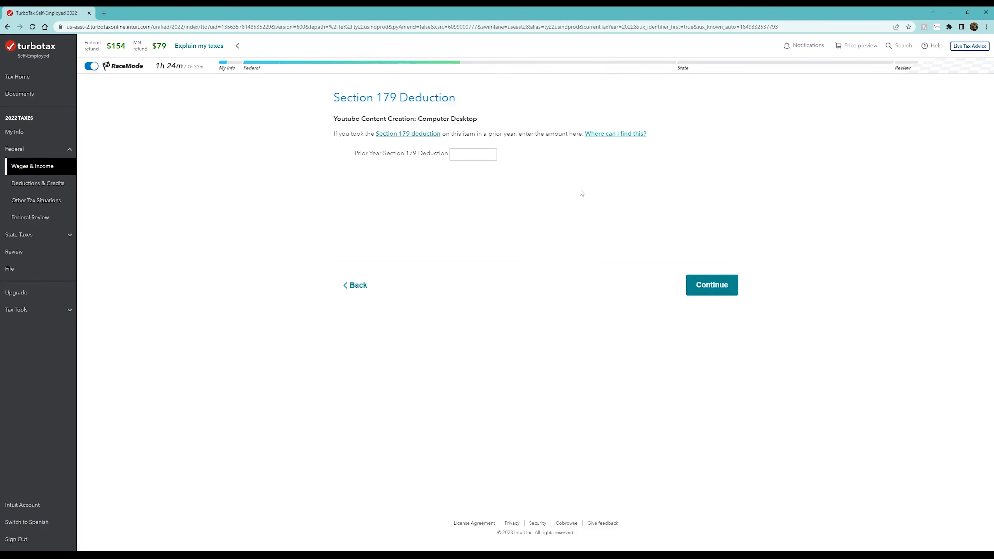
left_click(717, 286)
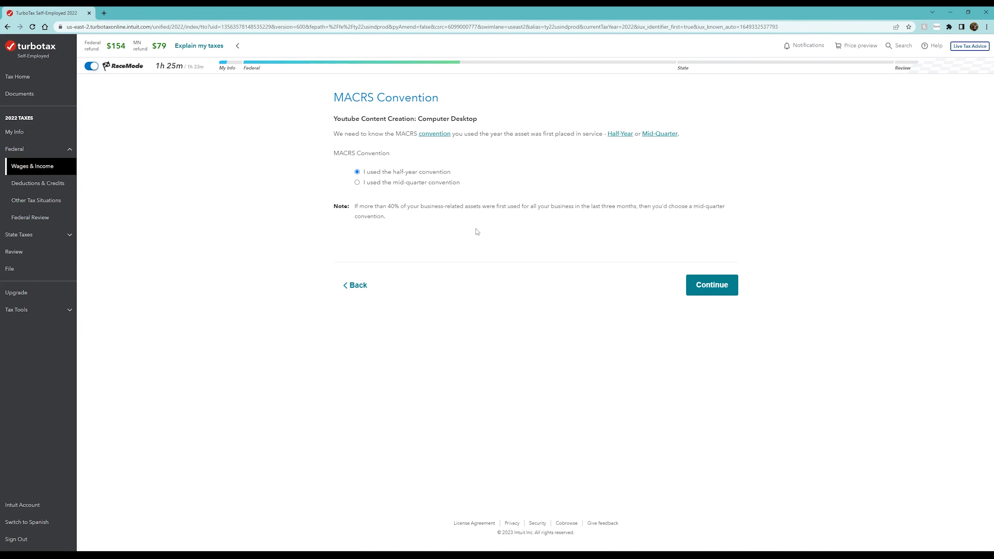
Choose the mid-quarter MACRS convention for the computer, and accept the calculated prior depreciation through the asset summary.
left_click(451, 183)
left_click(711, 286)
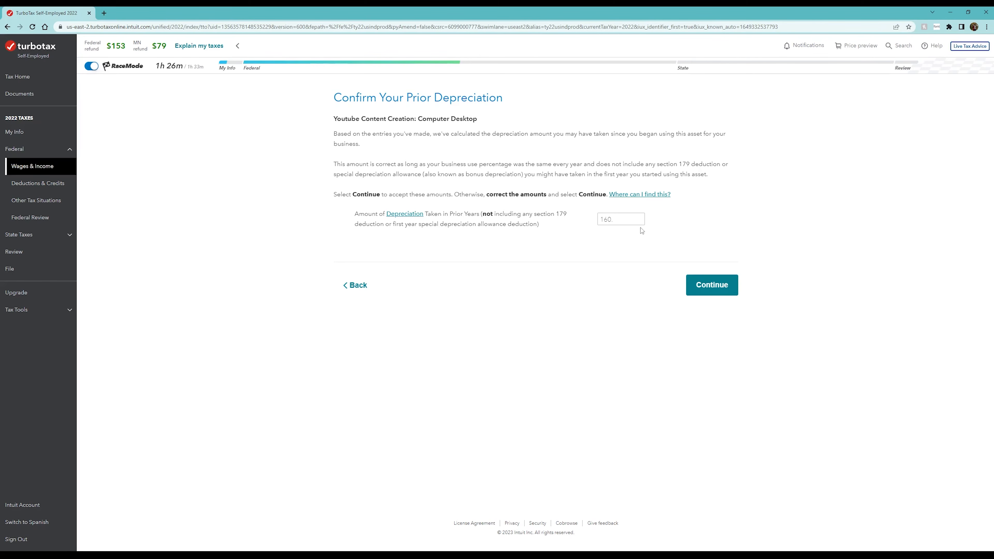
left_click(645, 215)
left_click(618, 240)
left_click(703, 285)
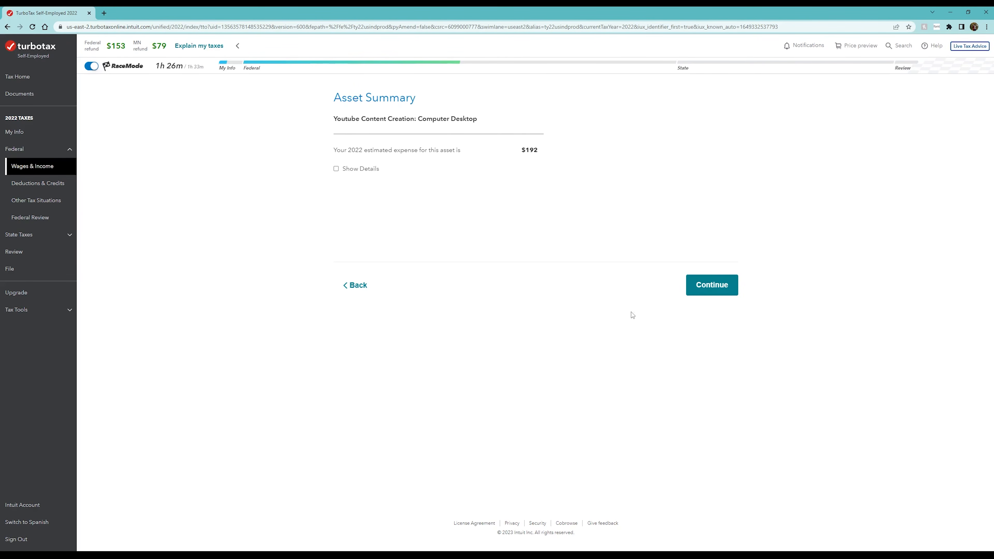
left_click(715, 292)
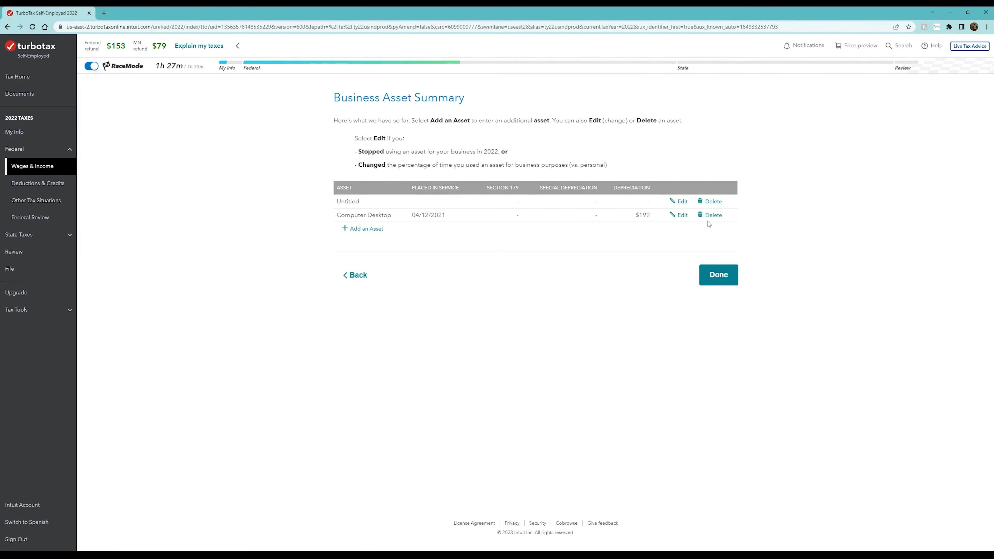
Delete the untitled asset from the business asset list and finish the asset entry.
left_click(710, 202)
left_click(670, 279)
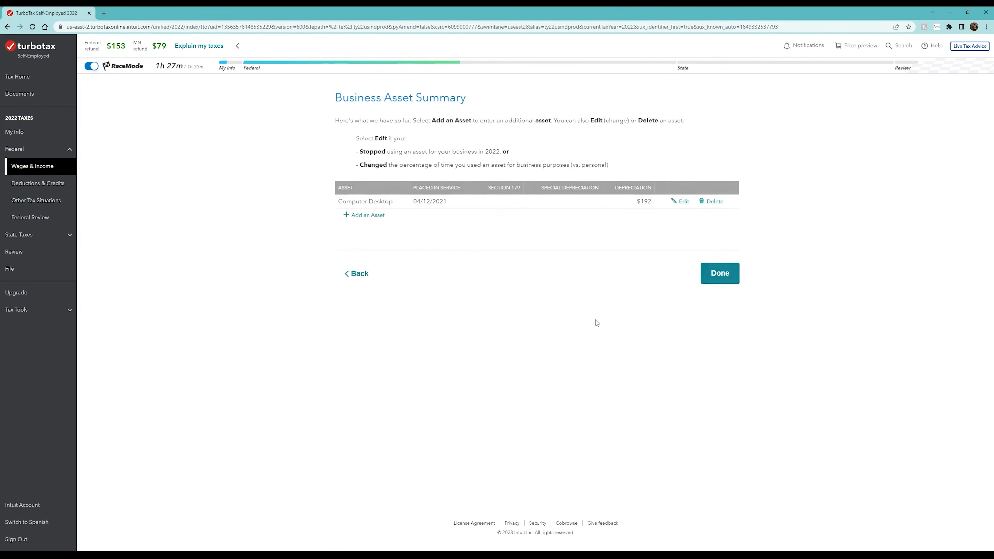
left_click(728, 280)
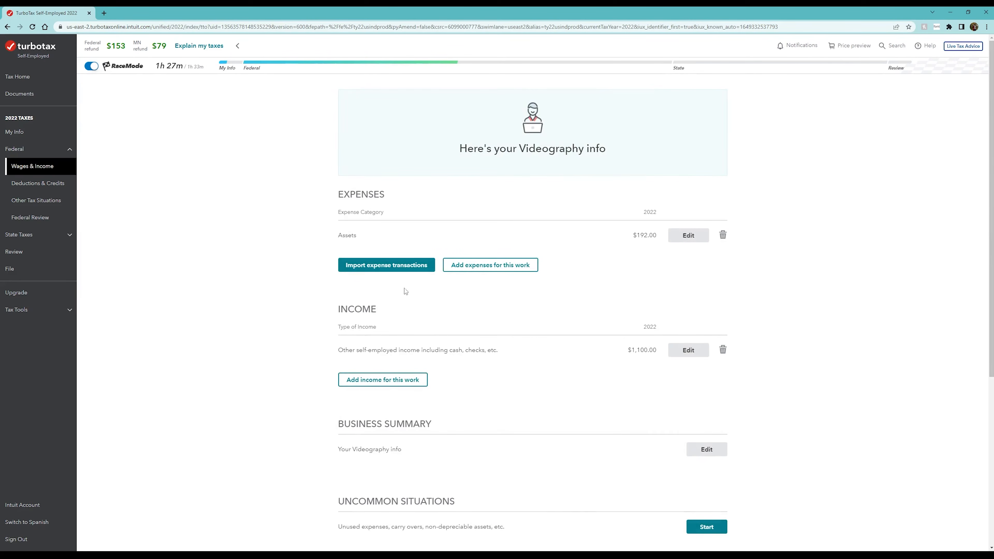
Review the Videography expenses, income and taxable income summary, and proceed to the remaining work questions.
scroll(546, 366, "down", 5)
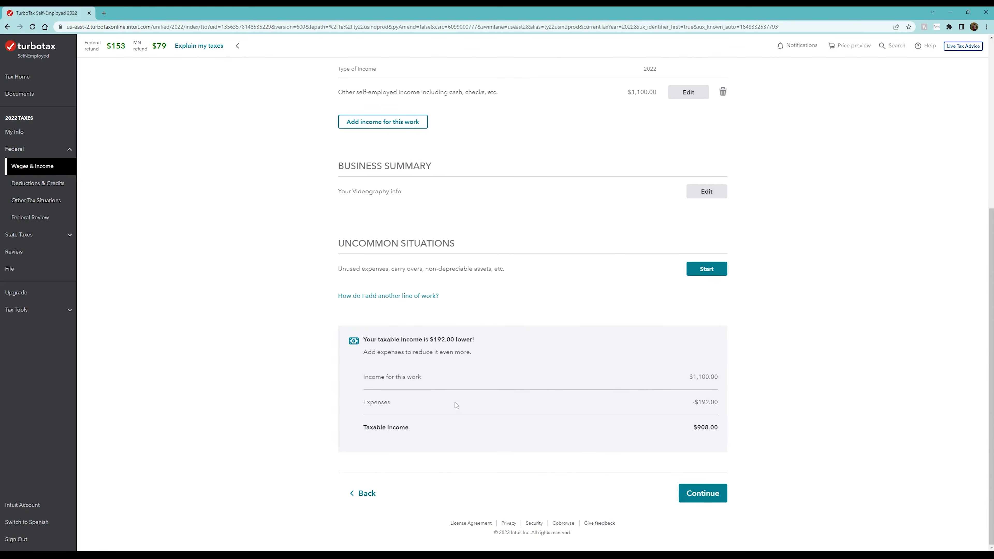
left_click(718, 495)
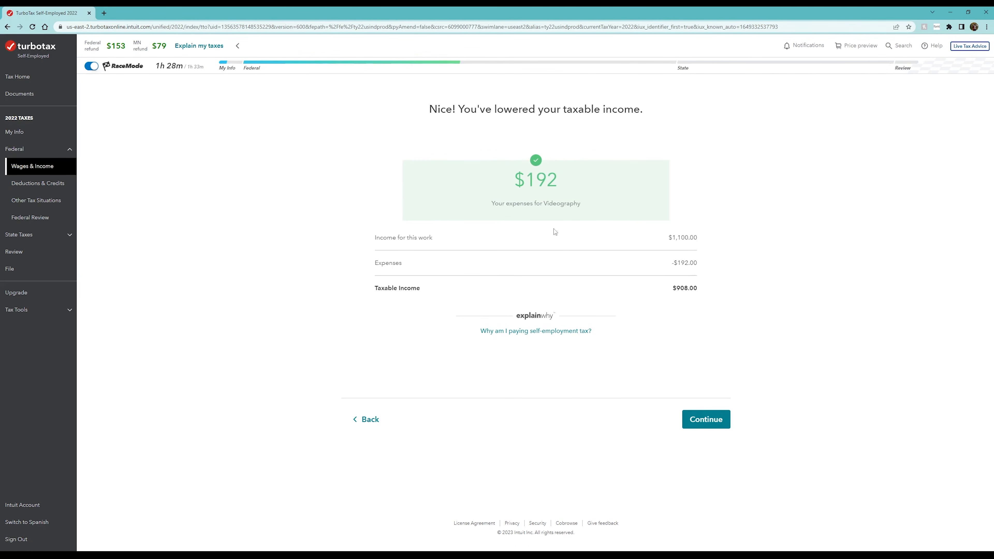
left_click(711, 426)
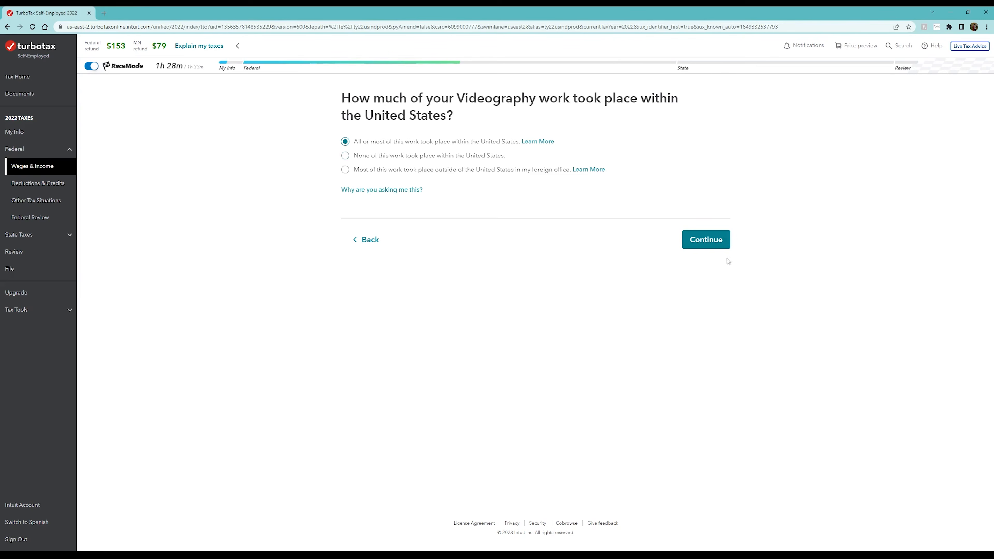
Confirm that all or most work took place in the United States, none was for a former employer, and no deductions are claimed elsewhere.
left_click(710, 242)
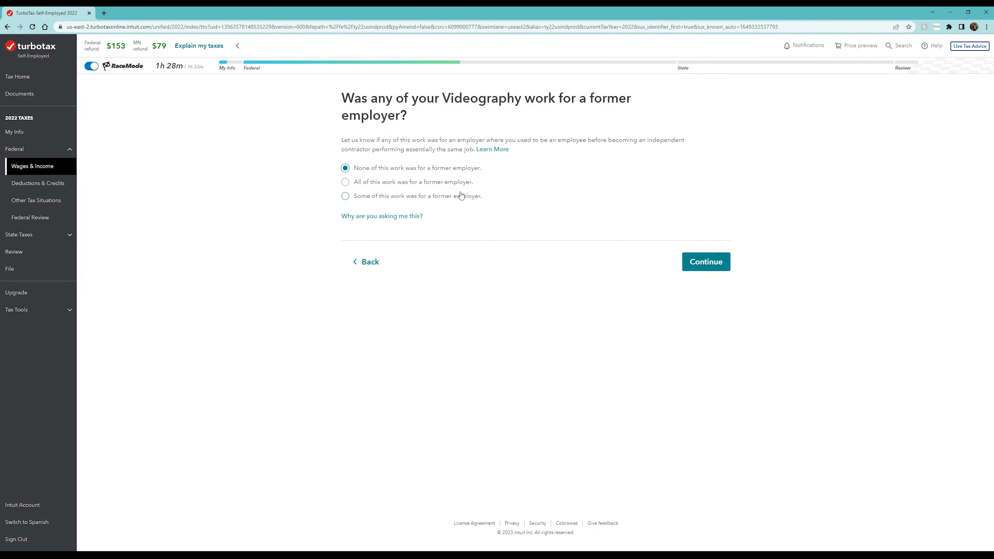
left_click(715, 262)
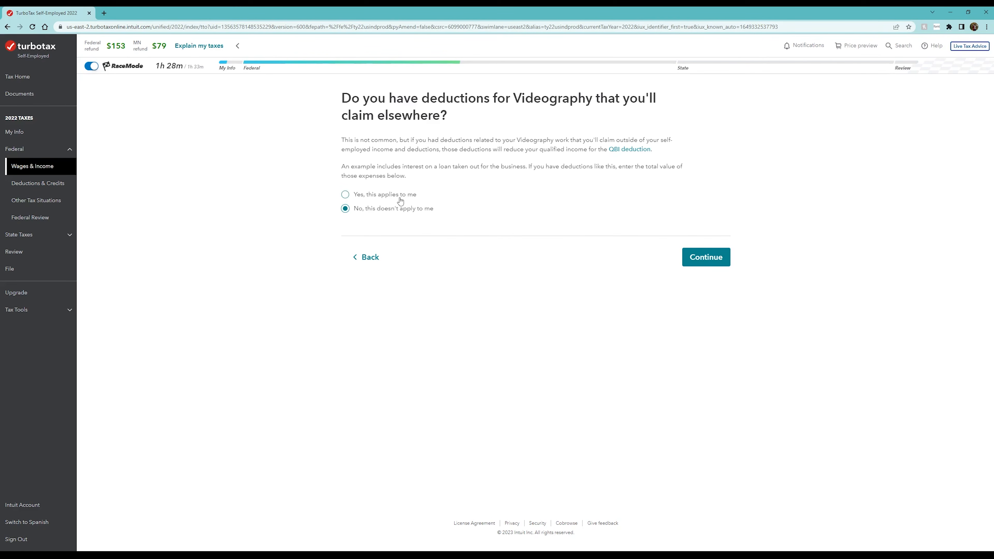
left_click(703, 262)
left_click(688, 336)
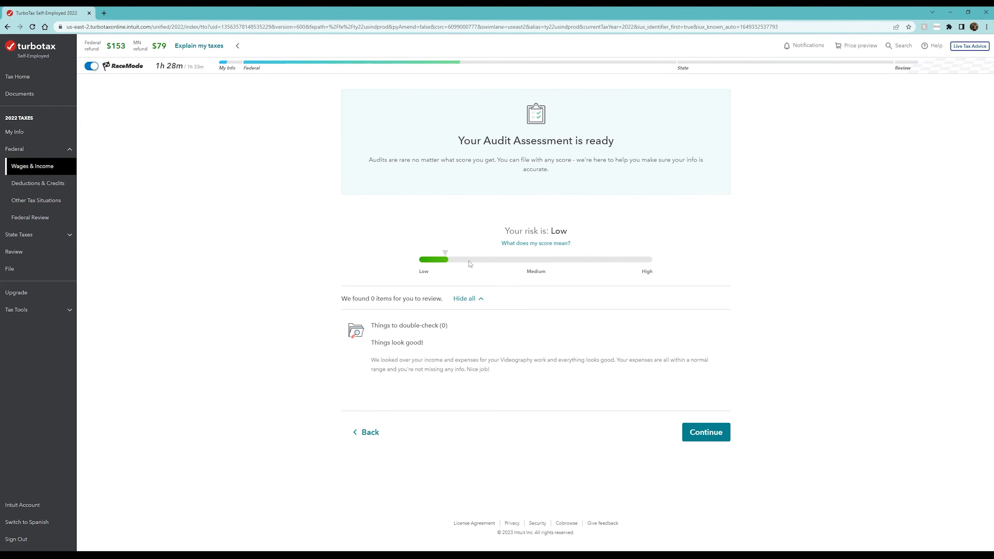
Proceed past the audit assessment and answer No to another line of self-employed work in 2022.
left_click(718, 435)
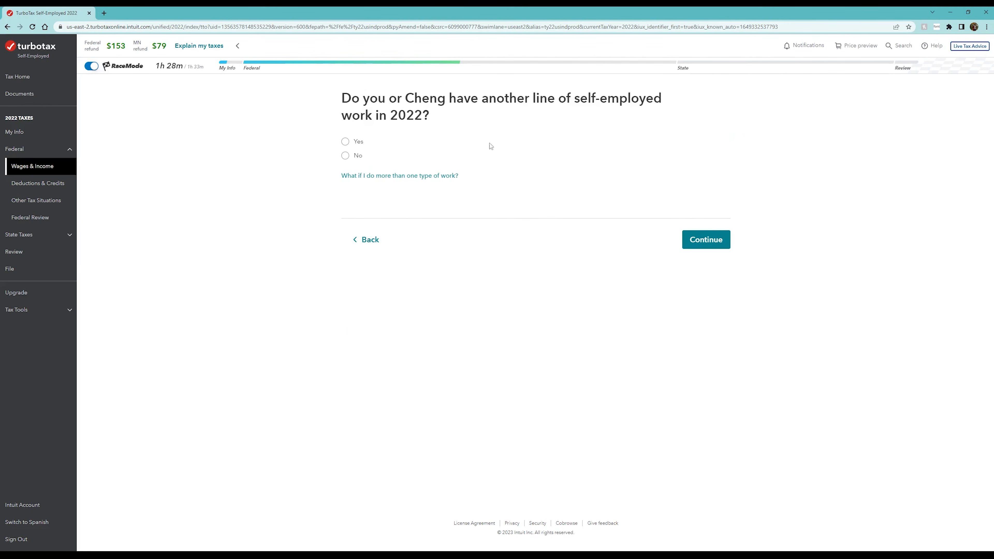
left_click(356, 159)
left_click(712, 245)
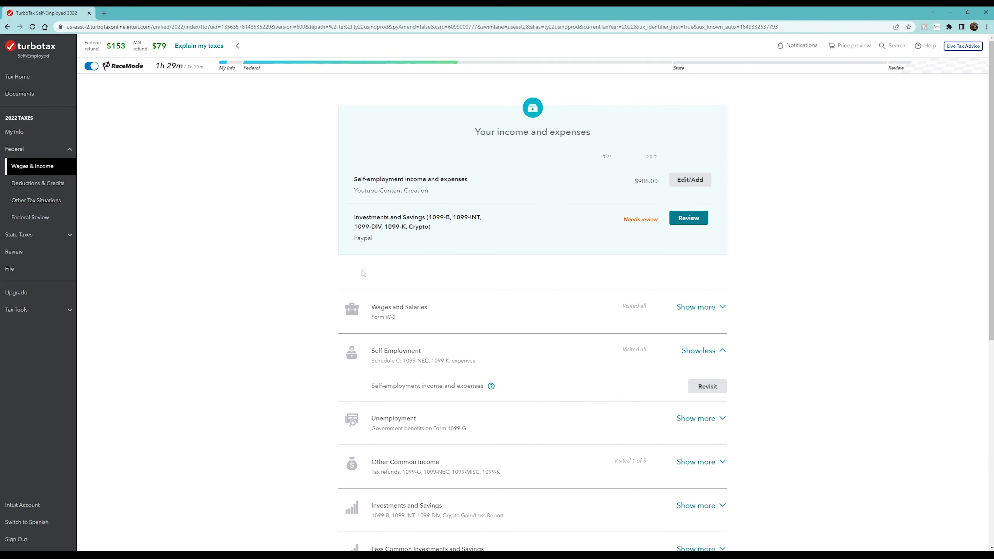
Expand the Wages and Salaries section in the income overview.
left_click(722, 308)
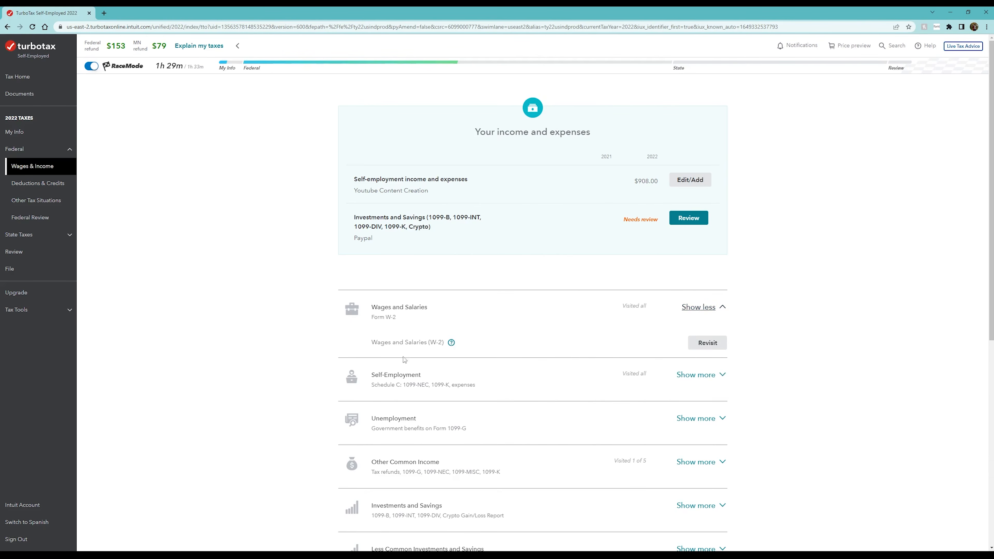